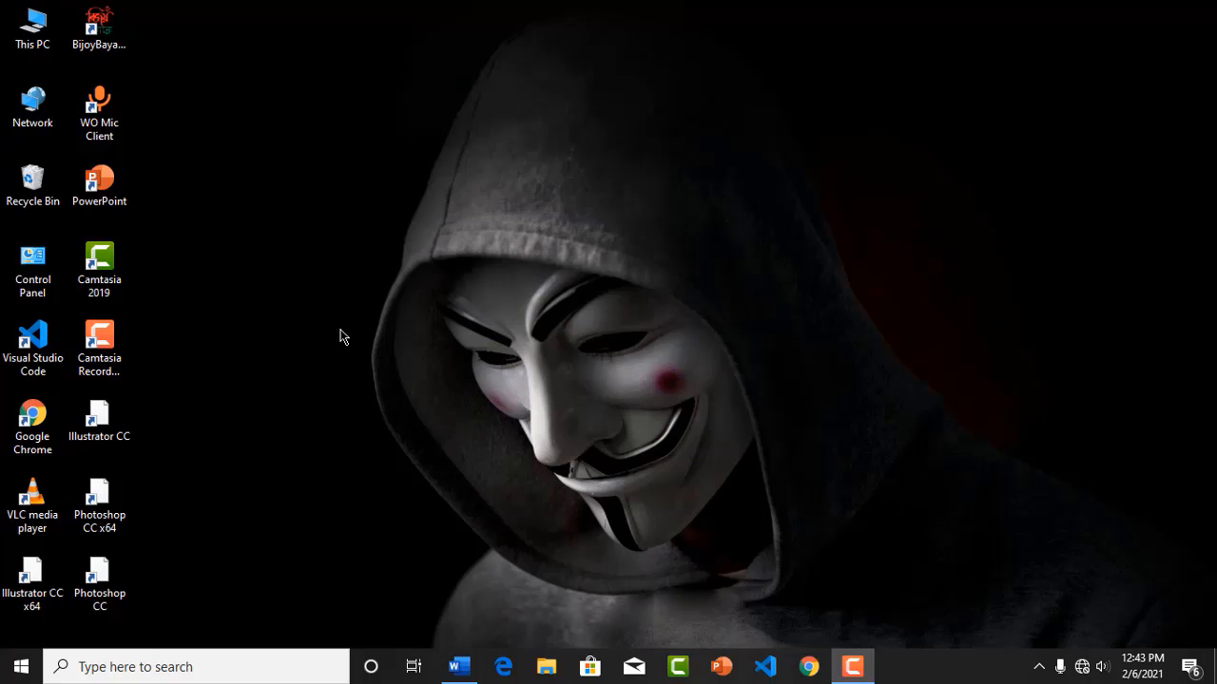
Switch to the BTS.docx document in Word
left_click(459, 666)
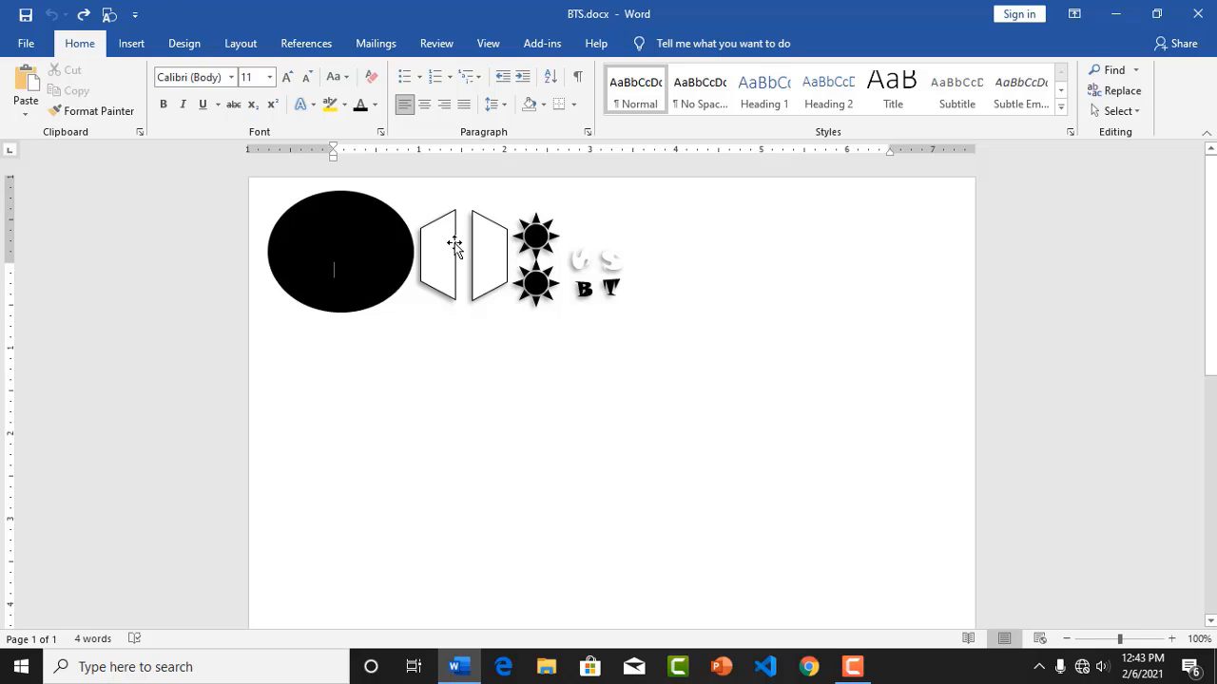
Draw a rectangle about 1.09 inches wide and 1.23 inches high in the empty area below the existing row of shapes
left_click(131, 45)
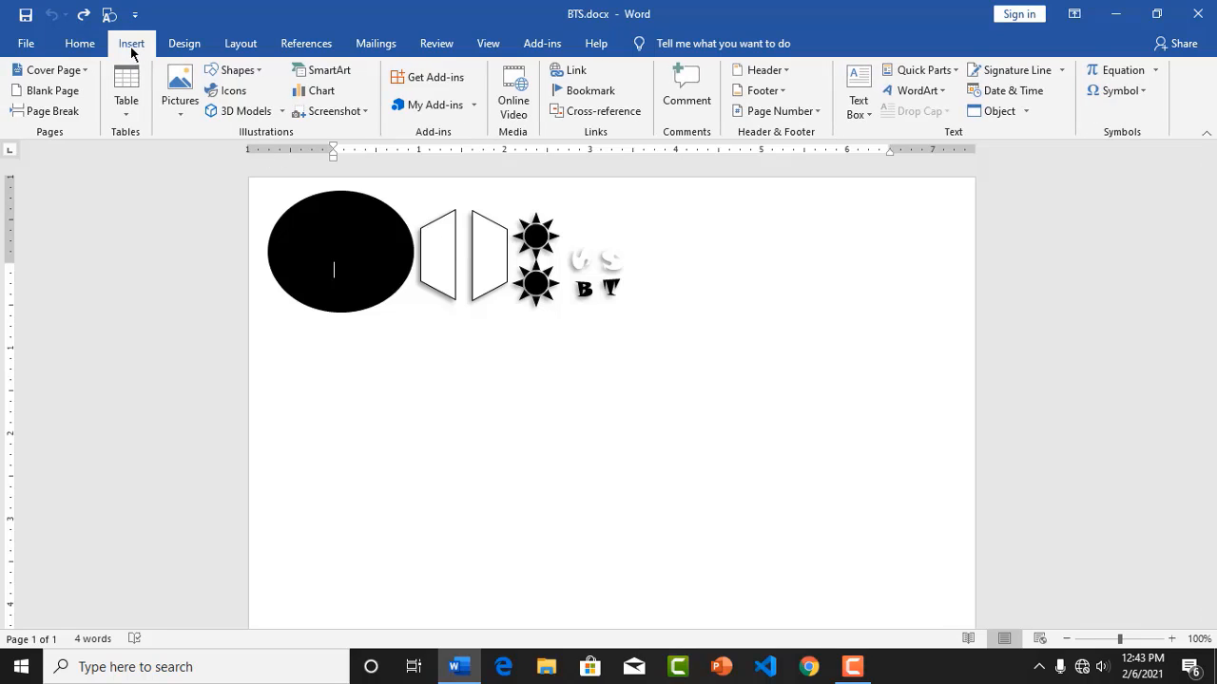
left_click(234, 71)
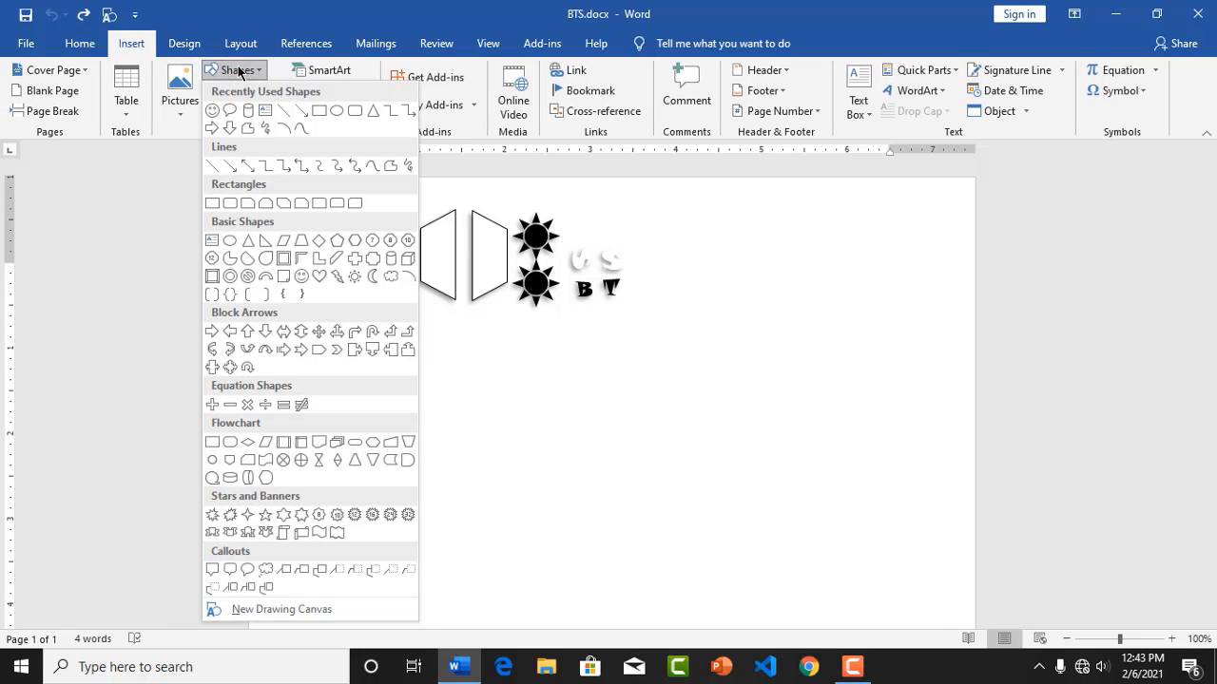
left_click(320, 110)
mouse_move(478, 352)
left_mouse_down()
mouse_move(627, 508)
mouse_move(572, 456)
left_mouse_up()
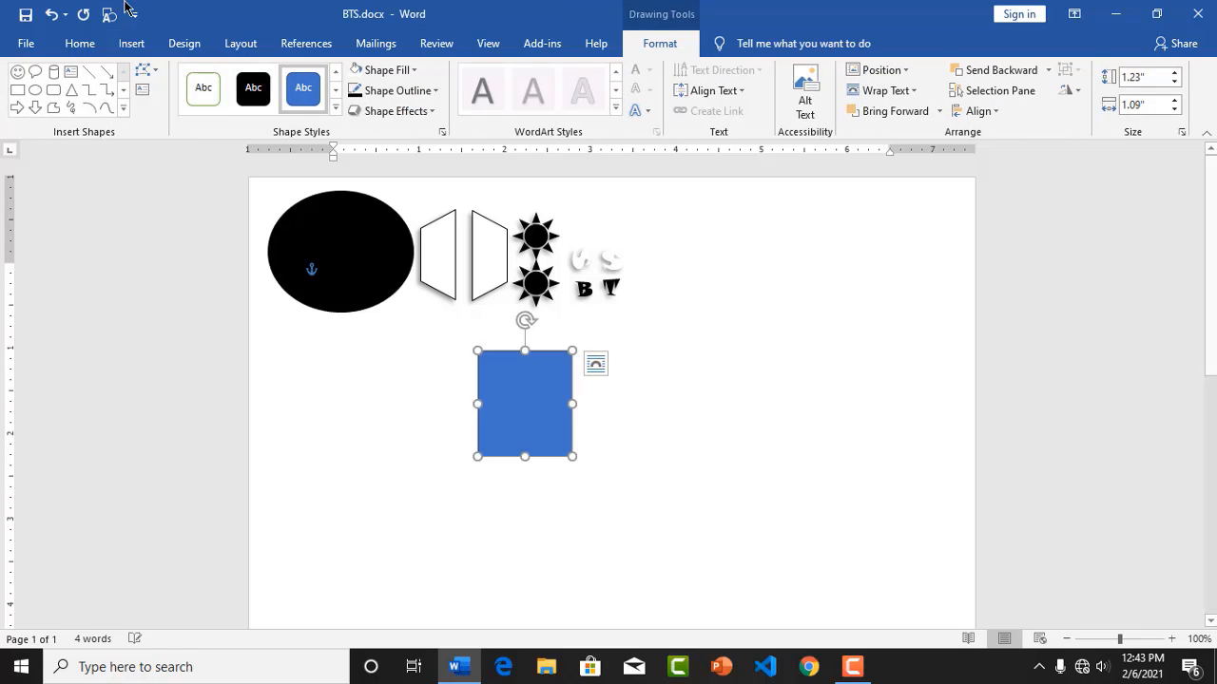
Draw an oval about 1.78 inches wide and 1.45 inches high that overlaps the lower part of the blue rectangle
left_click(142, 47)
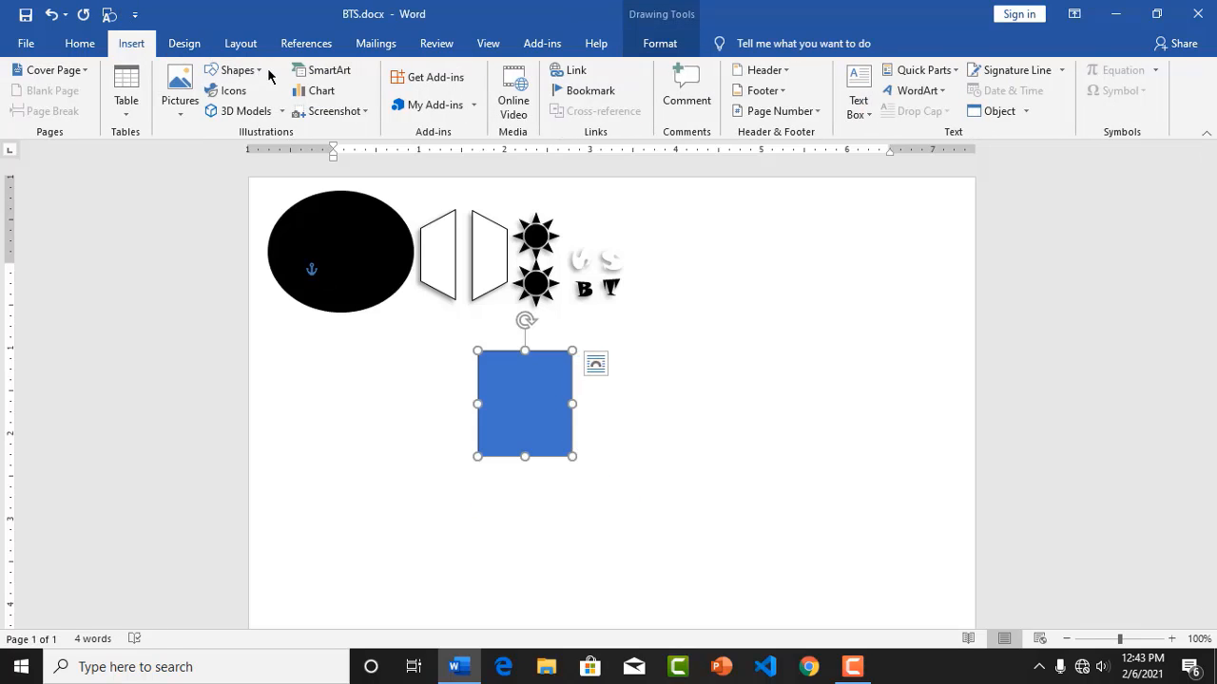
left_click(232, 70)
left_click(332, 111)
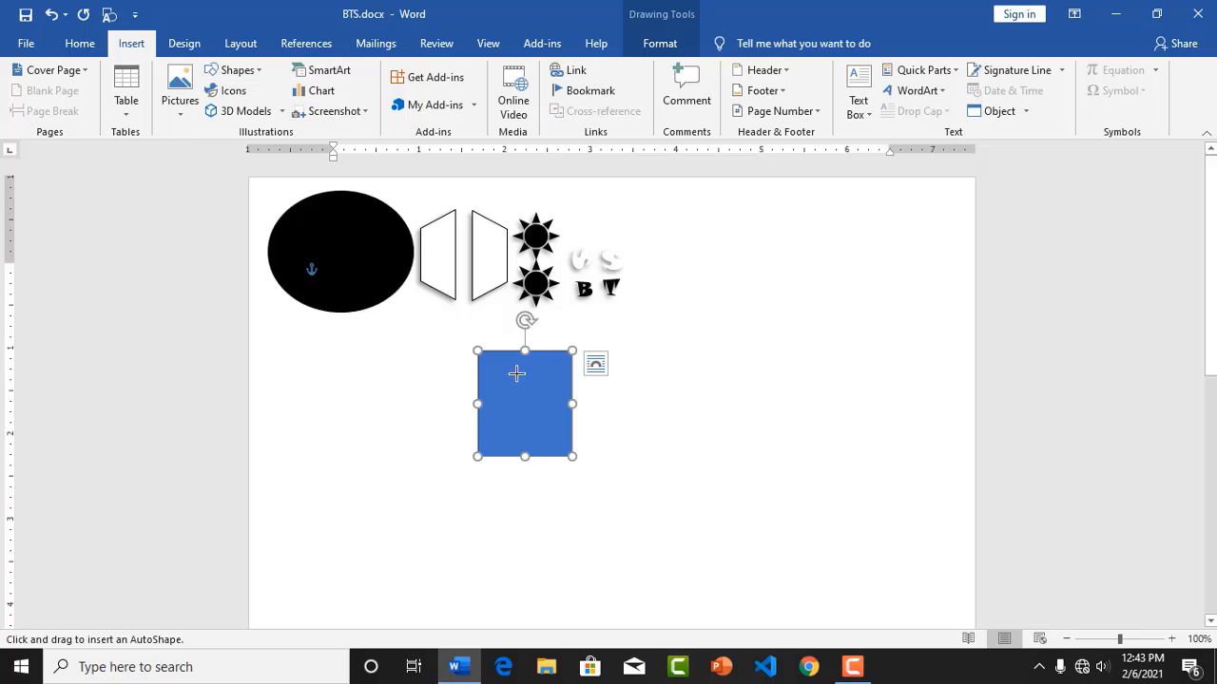
left_click_drag(513, 372, 665, 496)
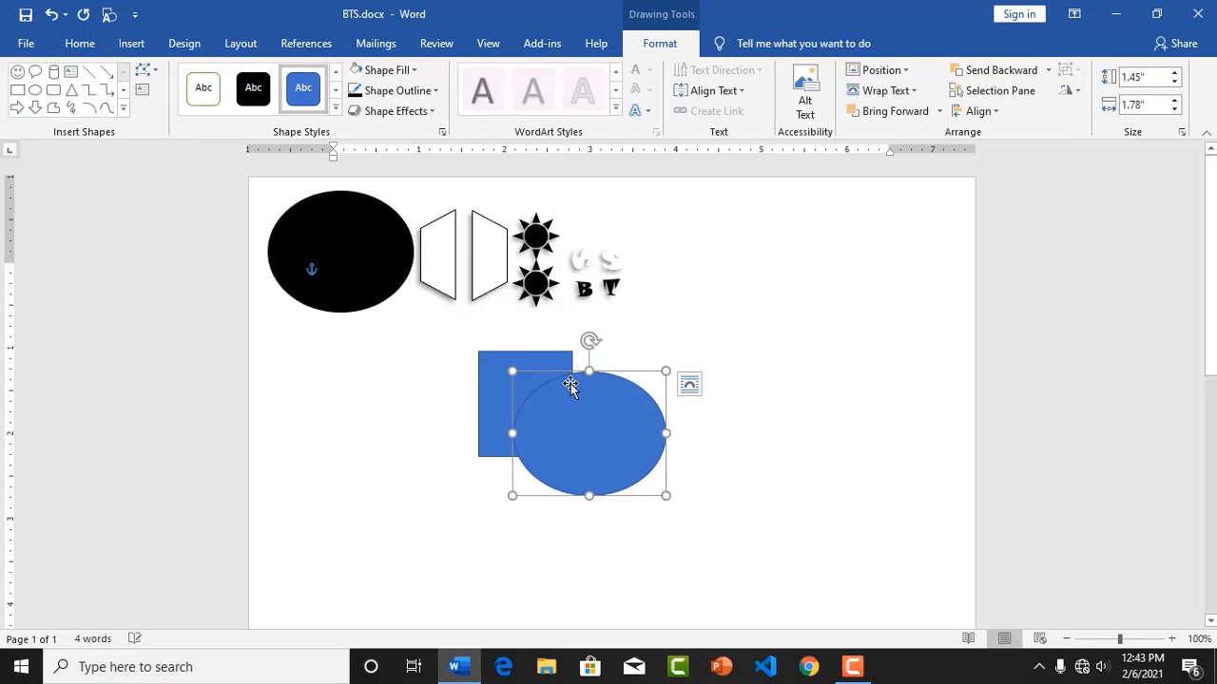
left_click(765, 390)
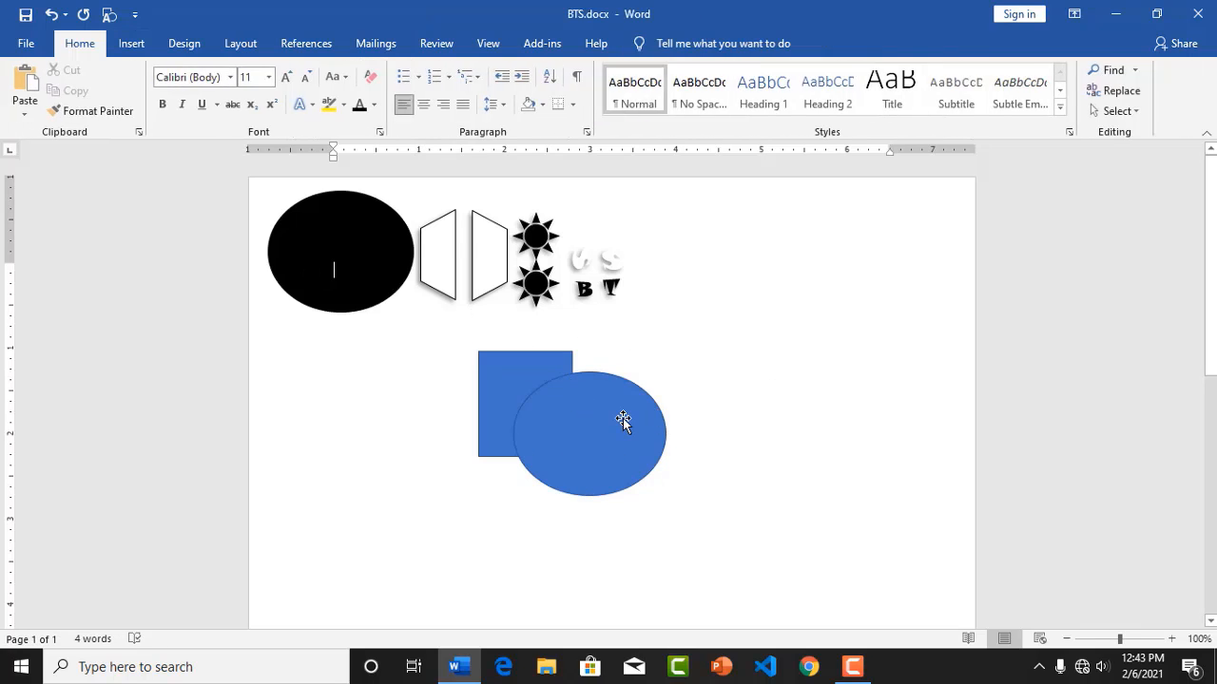
Fill the new oval that overlaps the blue rectangle with orange
left_click(620, 421)
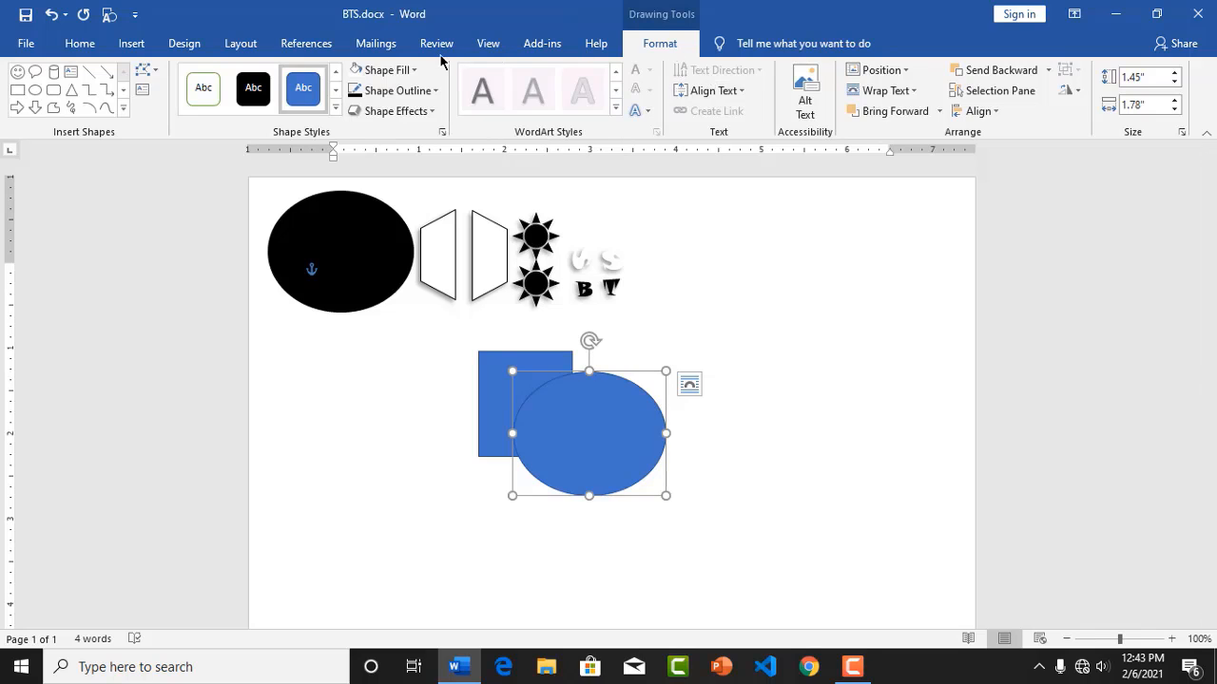
left_click(407, 74)
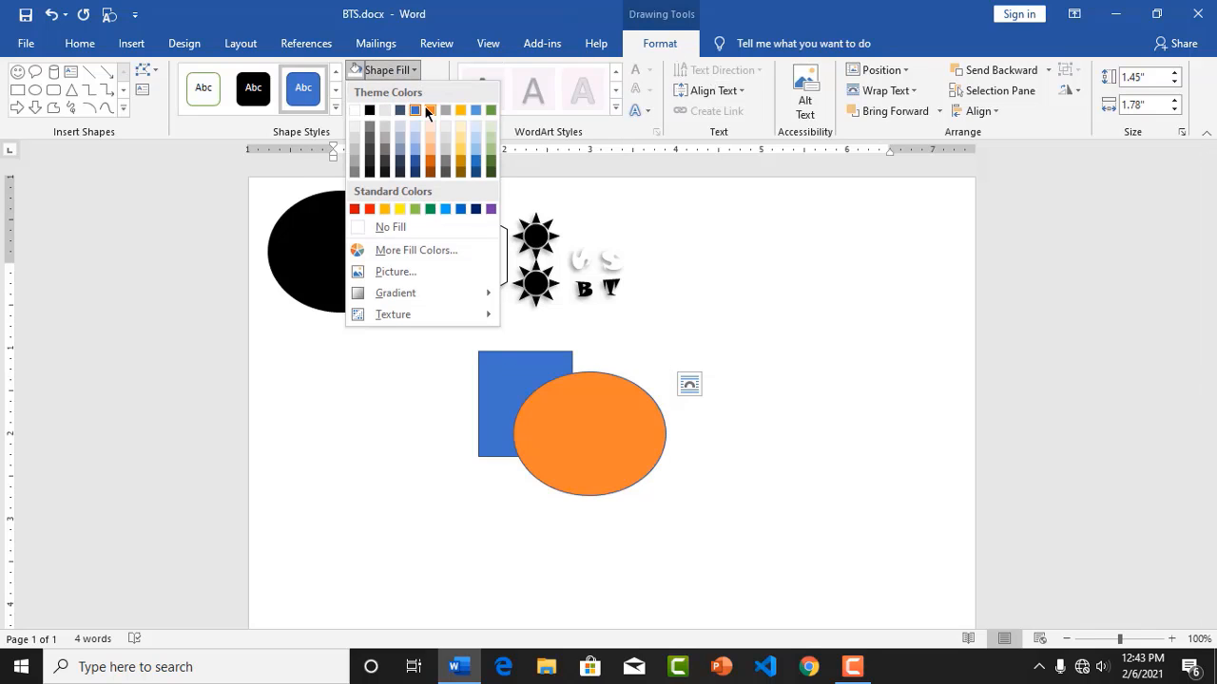
left_click(428, 110)
left_click(748, 442)
left_click(594, 423)
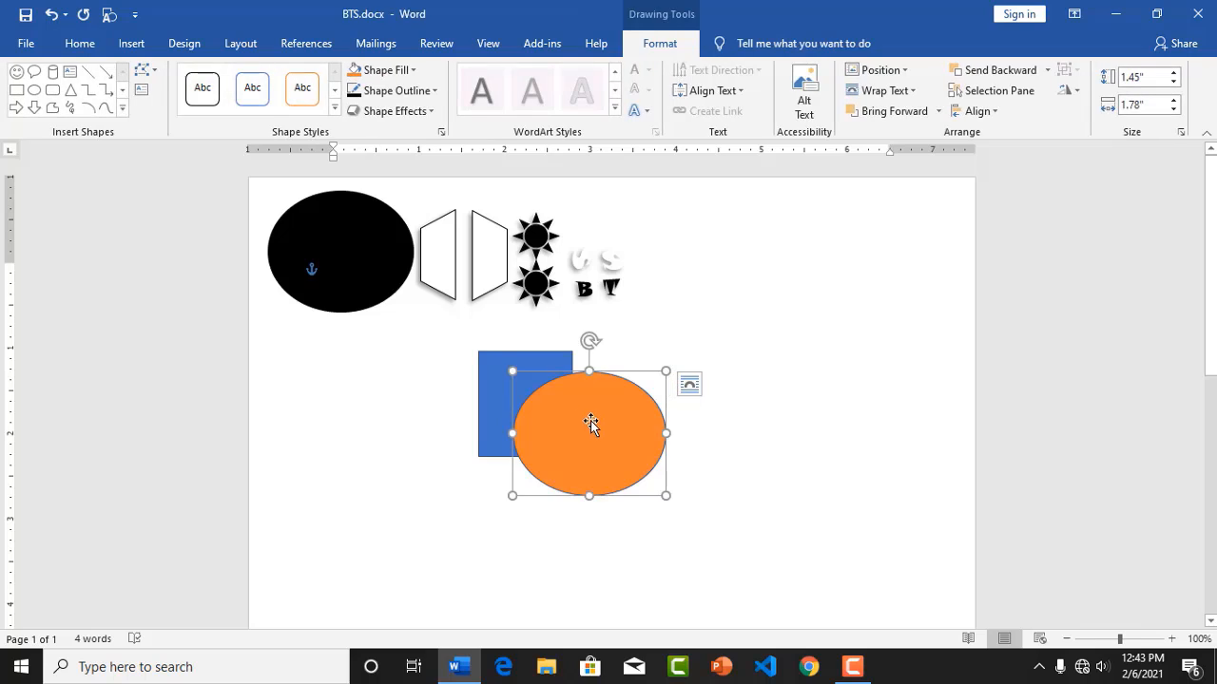
Send the orange oval backward behind the blue rectangle and bring it forward again
left_click(496, 363)
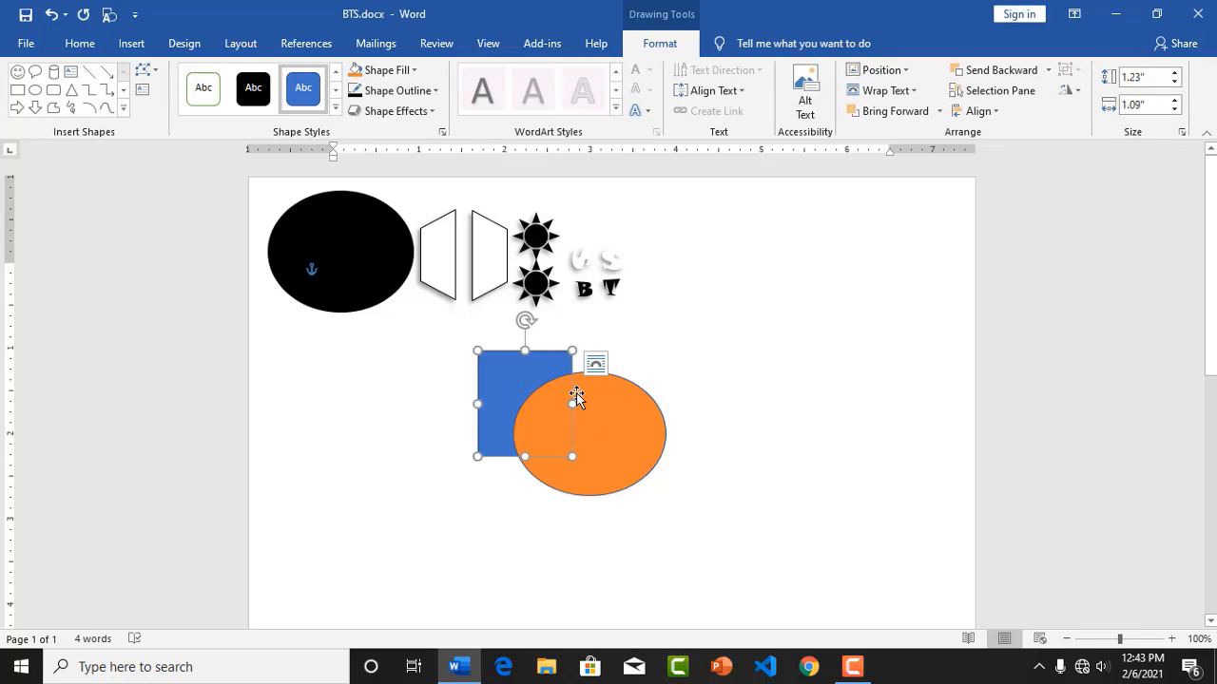
left_click(613, 406)
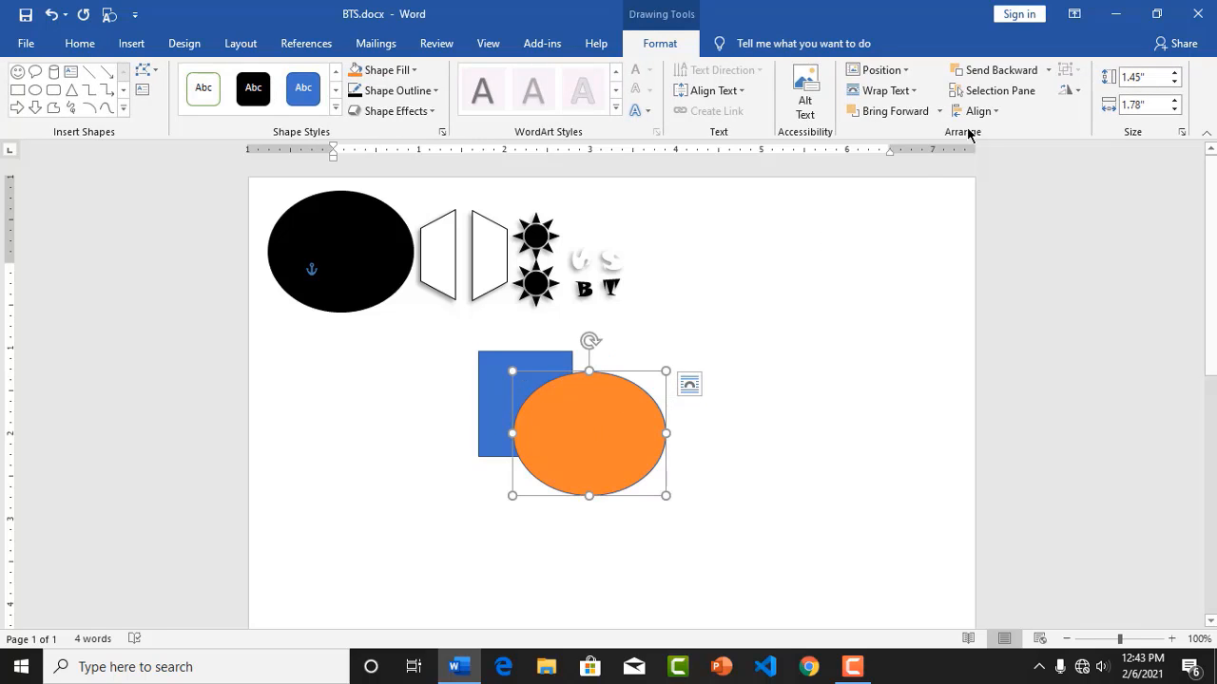
left_click(993, 70)
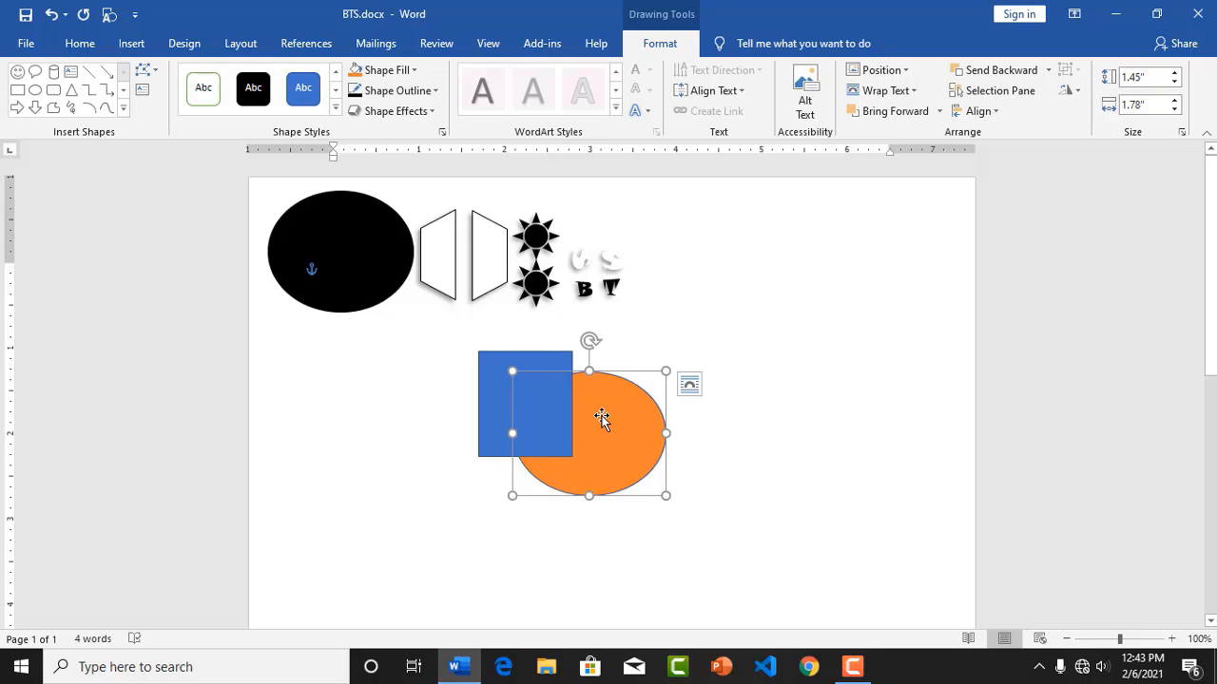
left_click(911, 114)
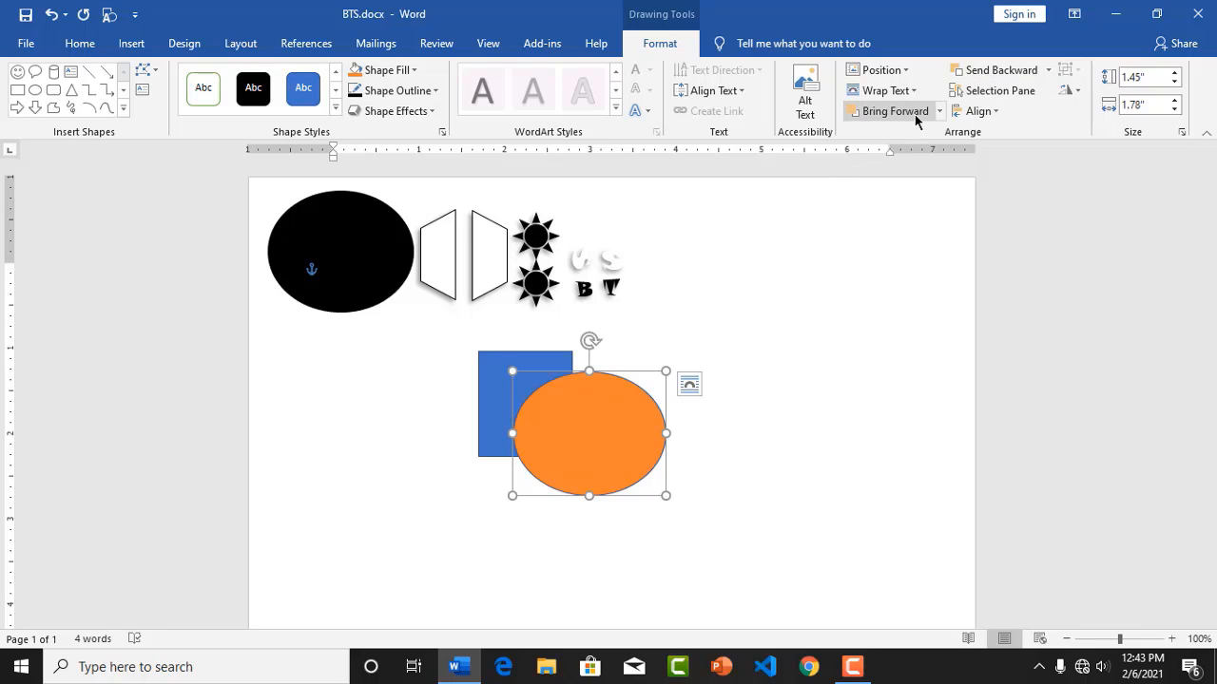
left_click(679, 448)
Delete the orange oval and the blue rectangle
left_click(600, 434)
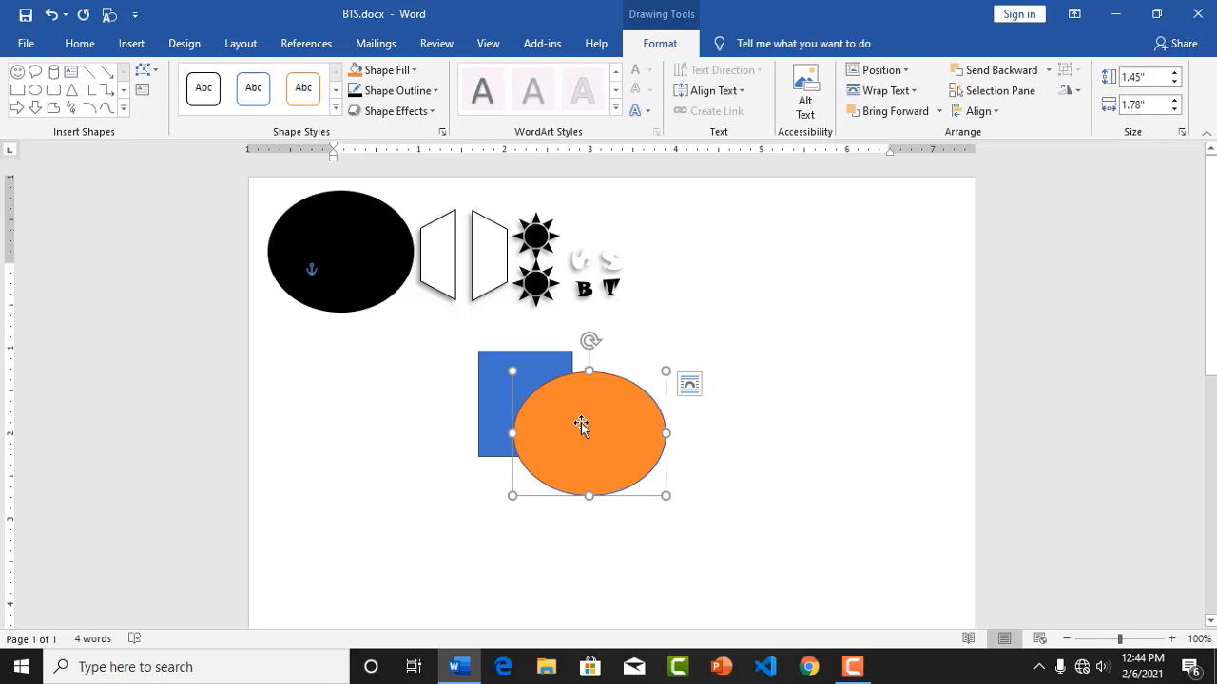
key("Delete")
left_click(542, 402)
key("Delete")
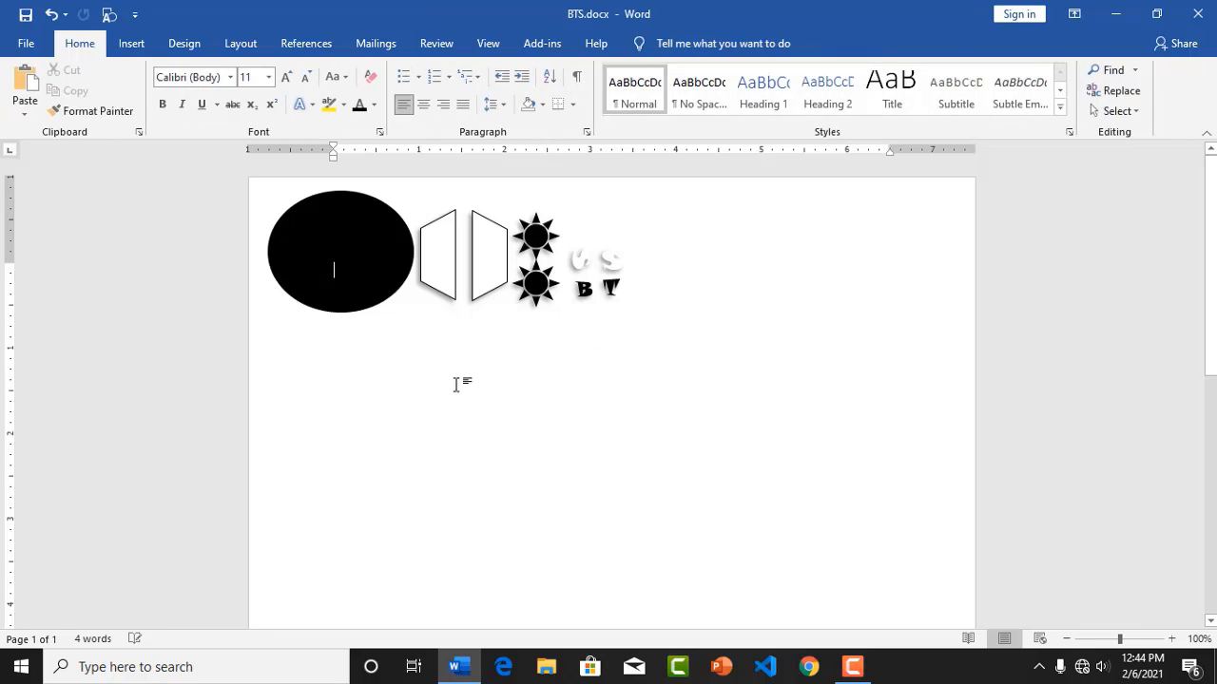
Duplicate the black oval and place the copy directly below the original, in the empty part of the page
left_click(391, 228)
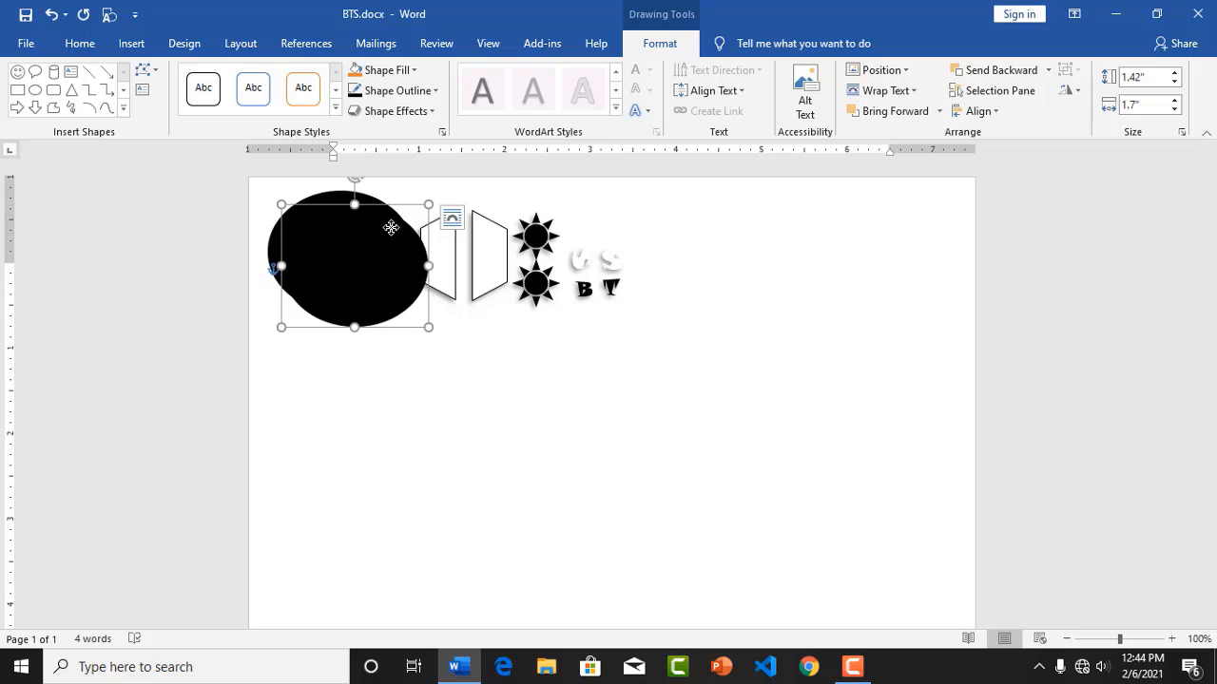
left_click_drag(388, 260, 371, 409, "ctrl")
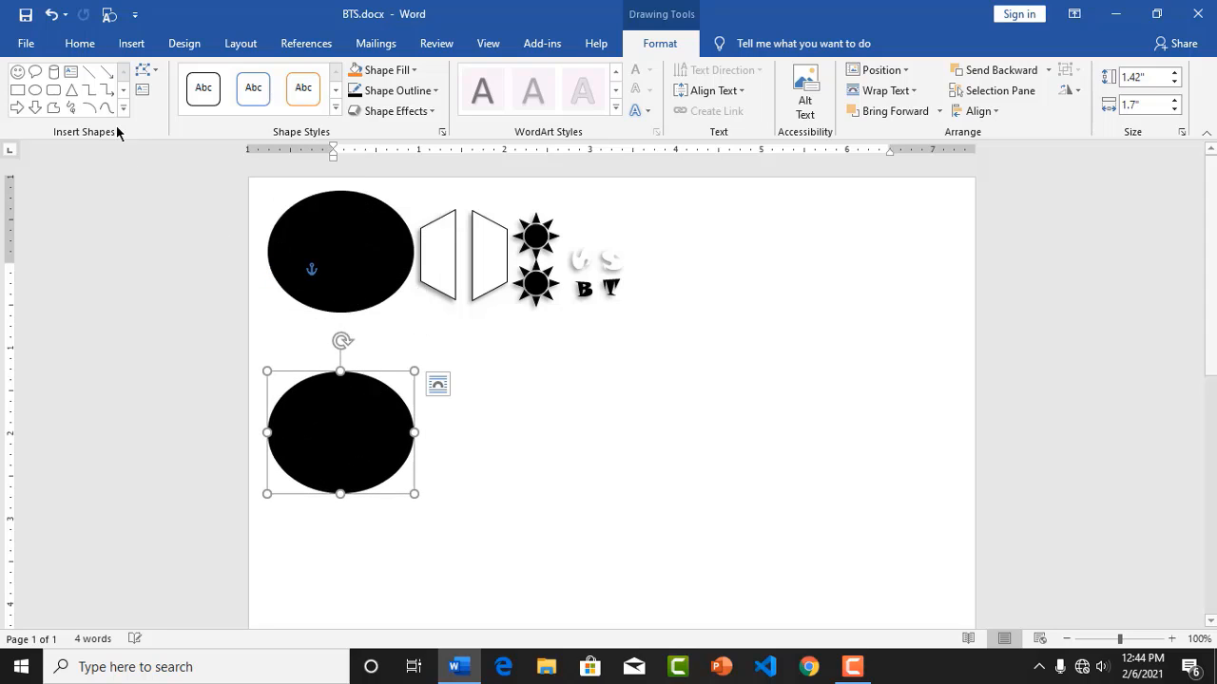
Draw an oval about 1.82 inches wide and 1.43 inches high to the right of the copied black oval
left_click(131, 44)
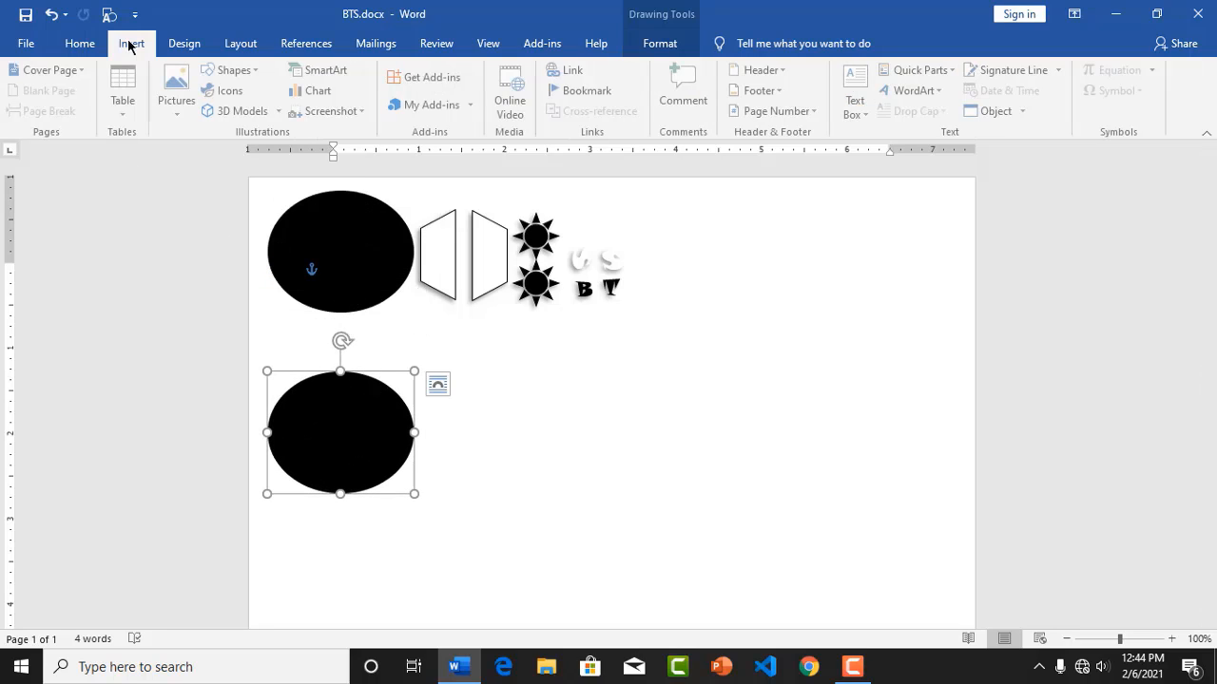
left_click(239, 70)
left_click(337, 110)
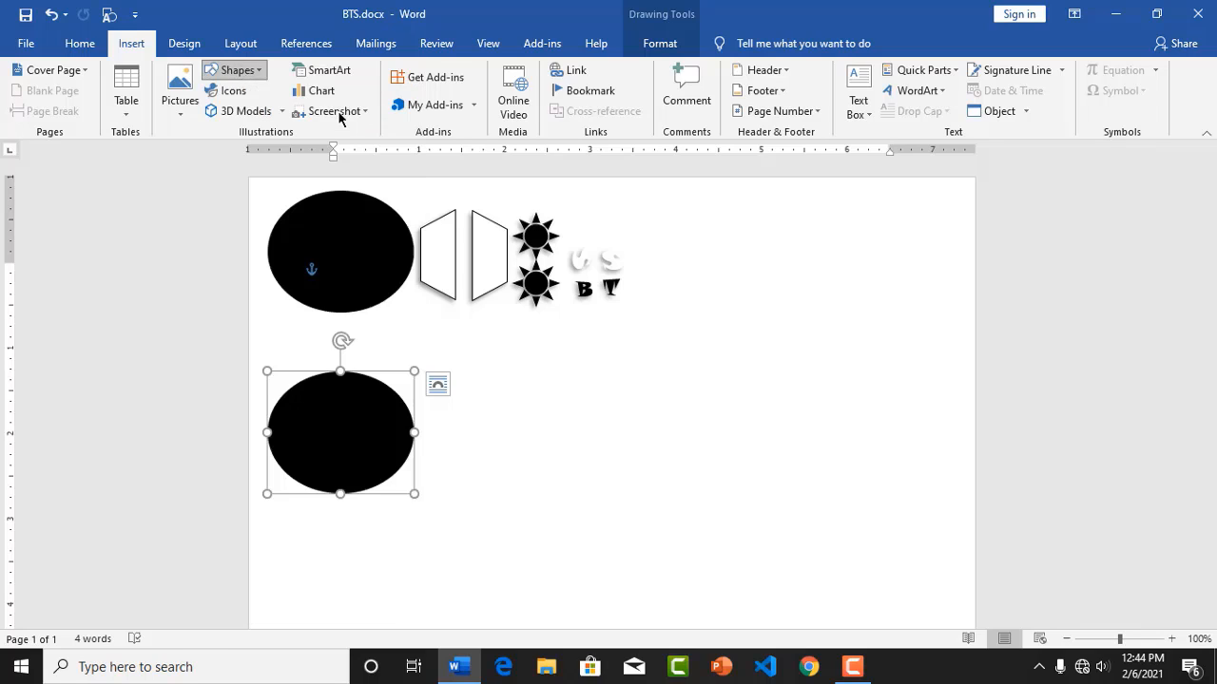
left_click_drag(550, 388, 706, 510)
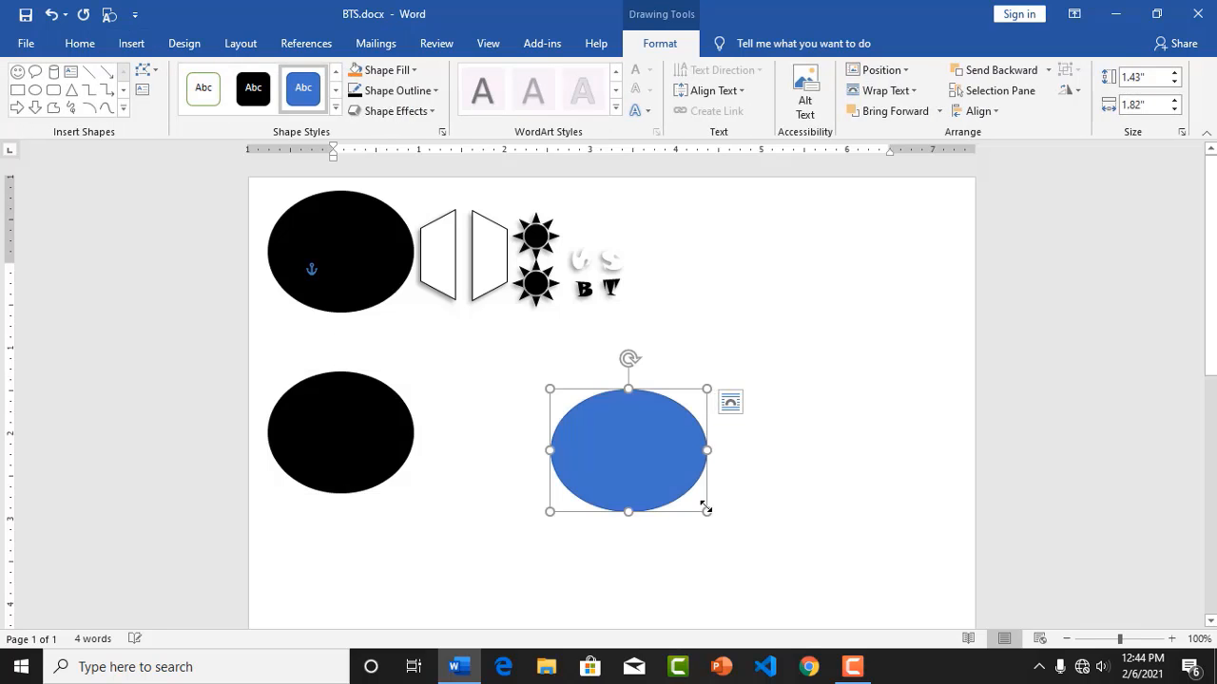
Set both the fill and the outline of the newly drawn blue oval to black
left_click(415, 70)
left_click(369, 114)
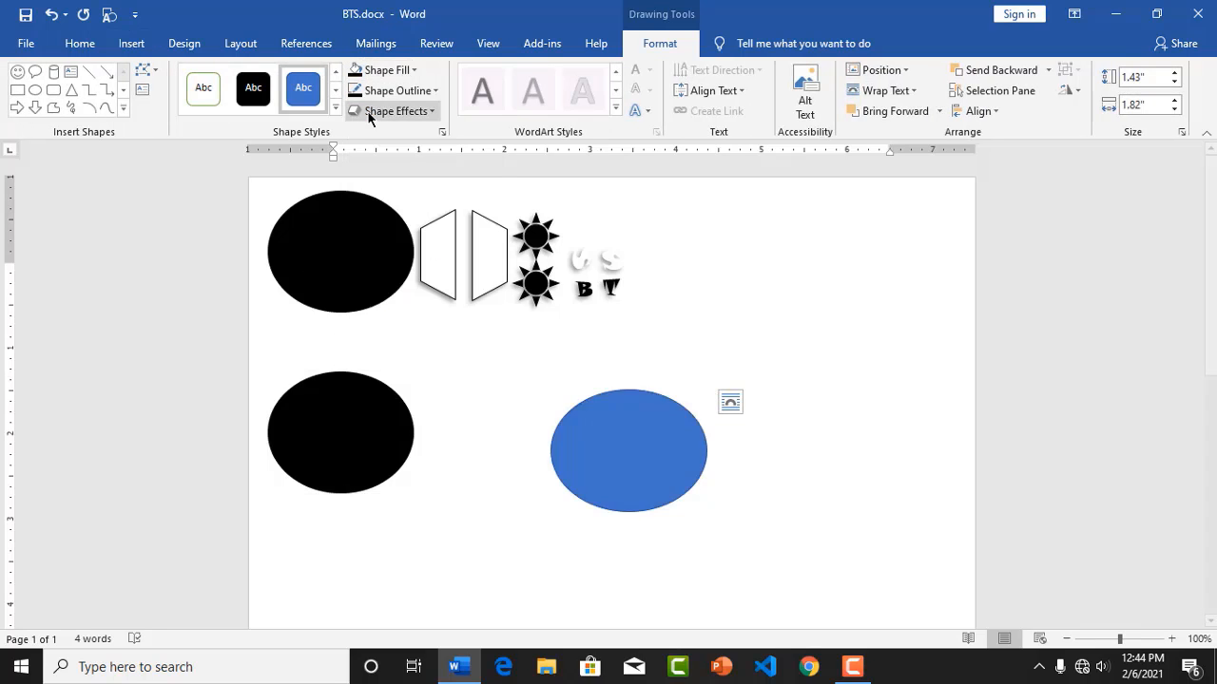
left_click(441, 91)
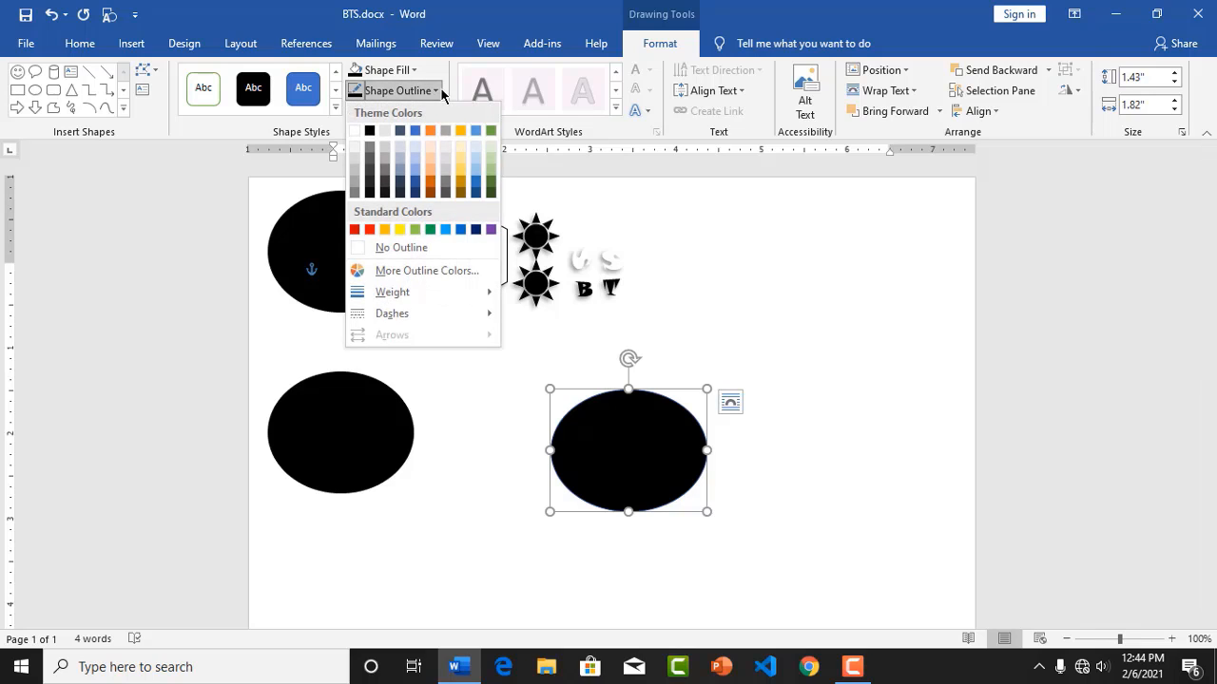
left_click(368, 133)
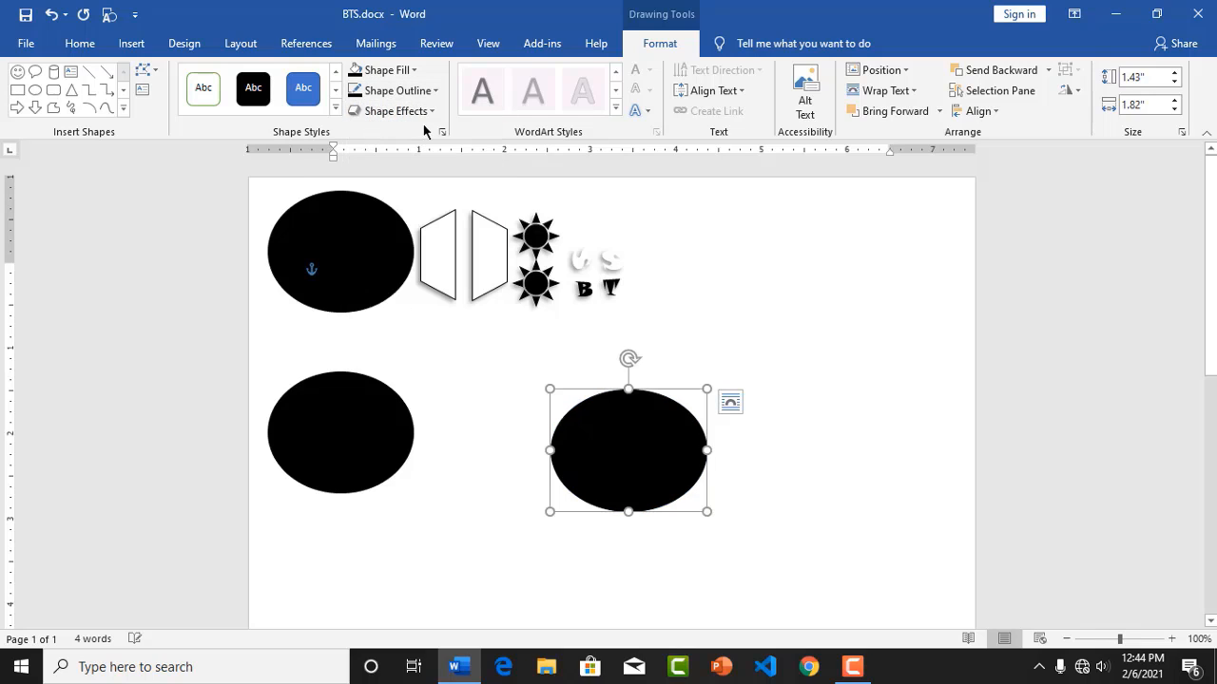
Apply a shadow effect to the newly drawn black oval
left_click(431, 110)
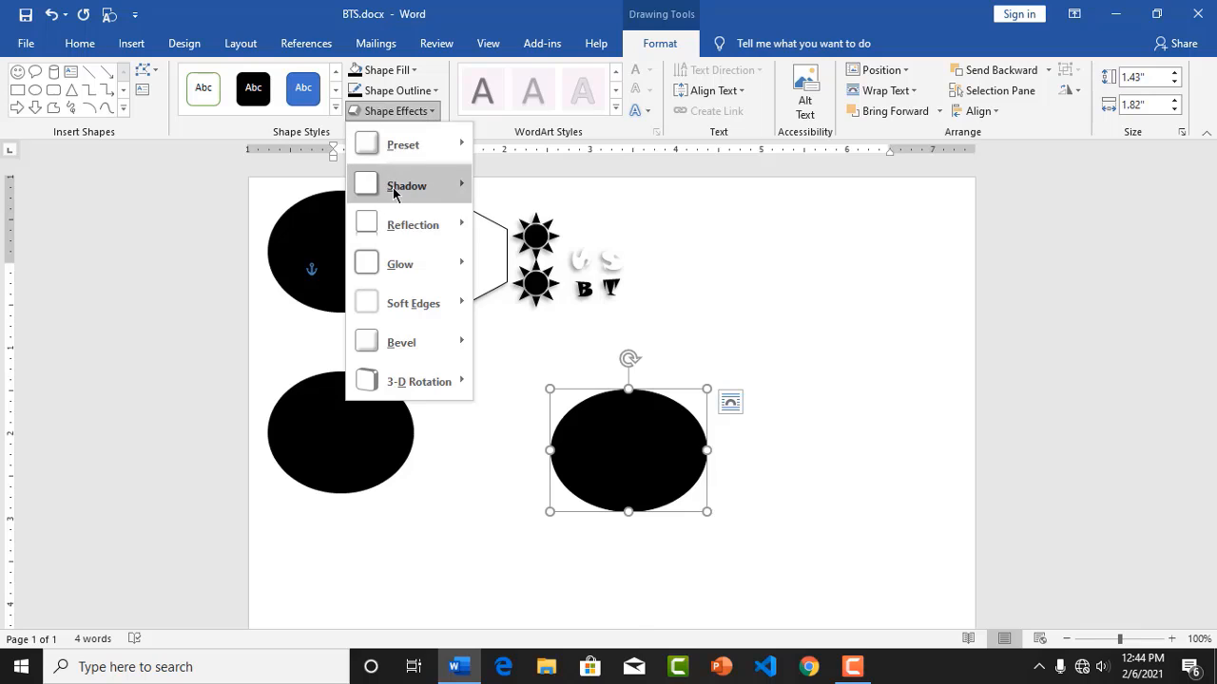
mouse_move(407, 185)
left_click(605, 242)
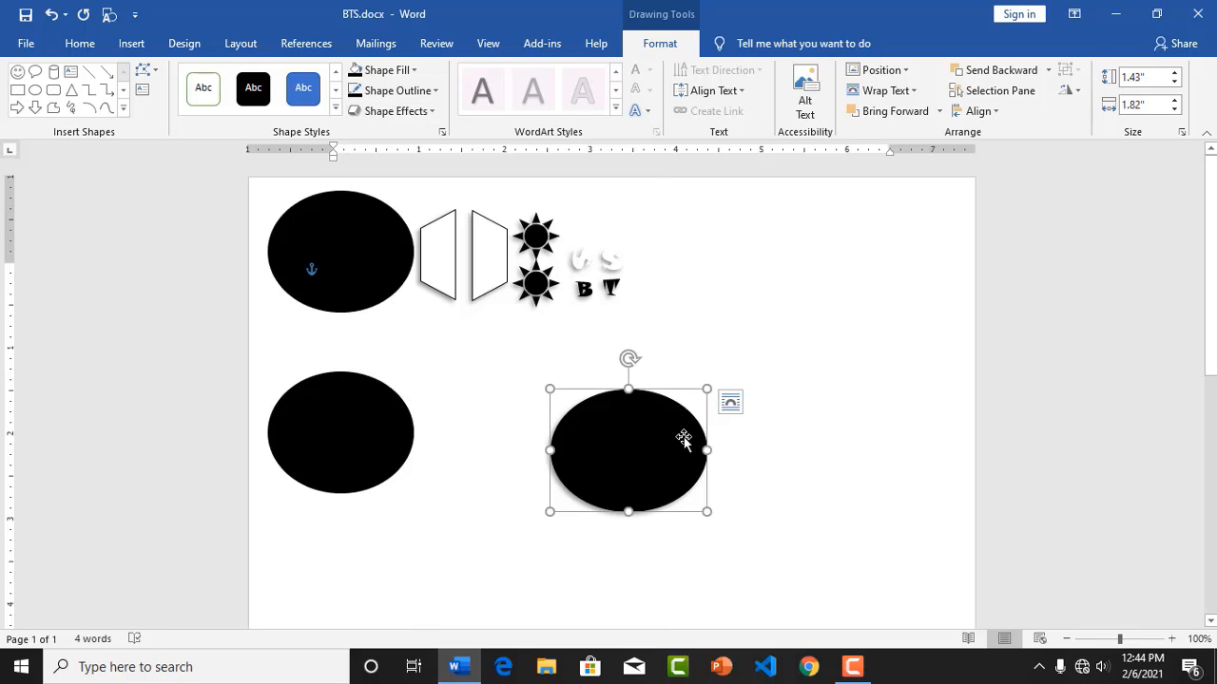
Delete the shadowed black oval, keeping the copied oval beside it
left_click(341, 428)
left_click(605, 458)
key("Delete")
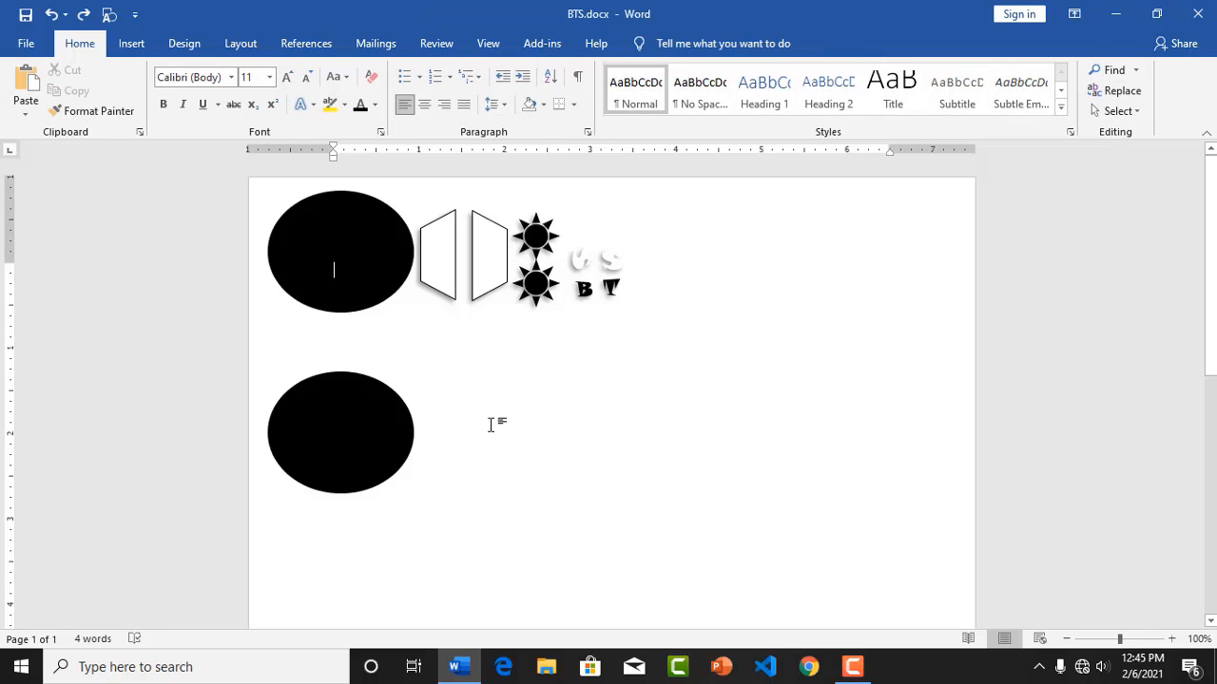
Duplicate the left trapezoid of the original row and place the copy to the right of the lower black oval
left_click(442, 250)
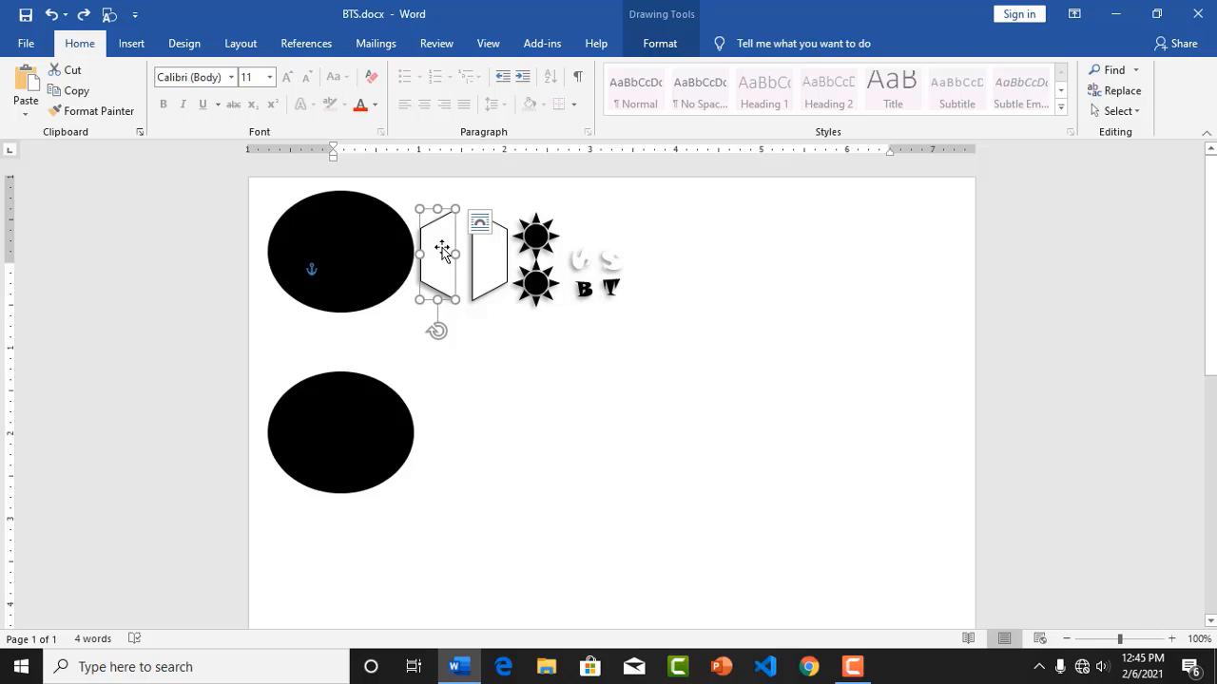
left_click_drag(442, 250, 538, 433)
Duplicate the right trapezoid, place the copy beside the lower black oval, and move the other trapezoid copy close to its right side
left_click(490, 267)
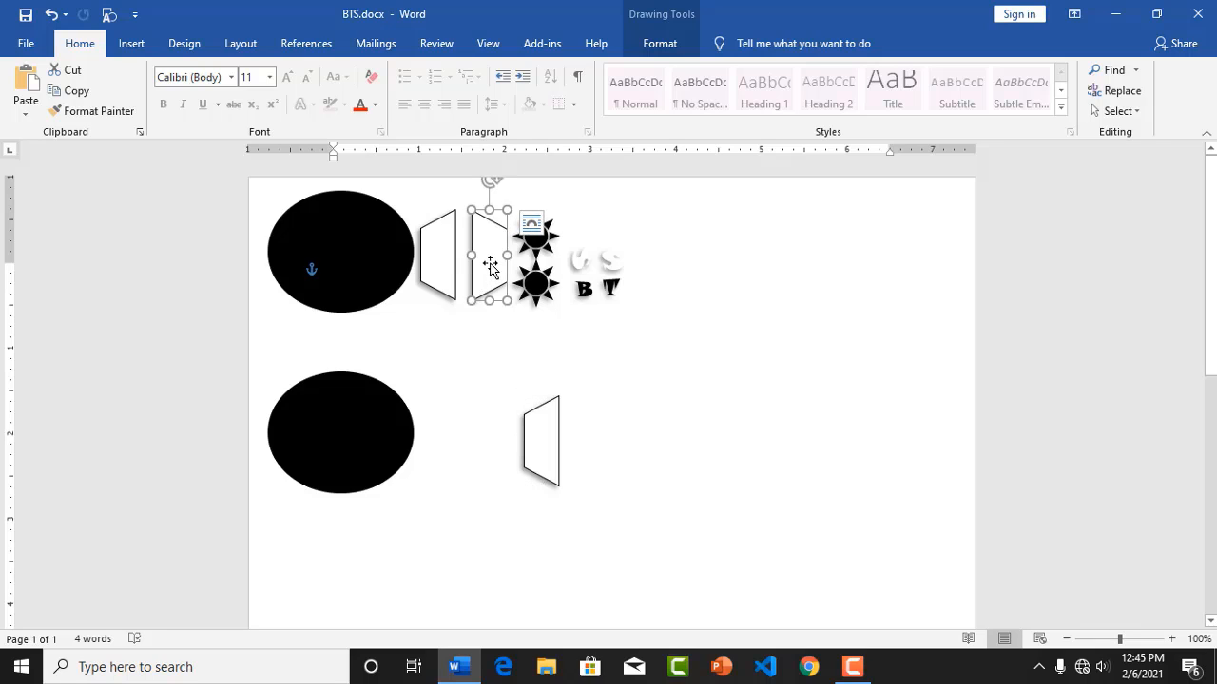
key("ctrl+d")
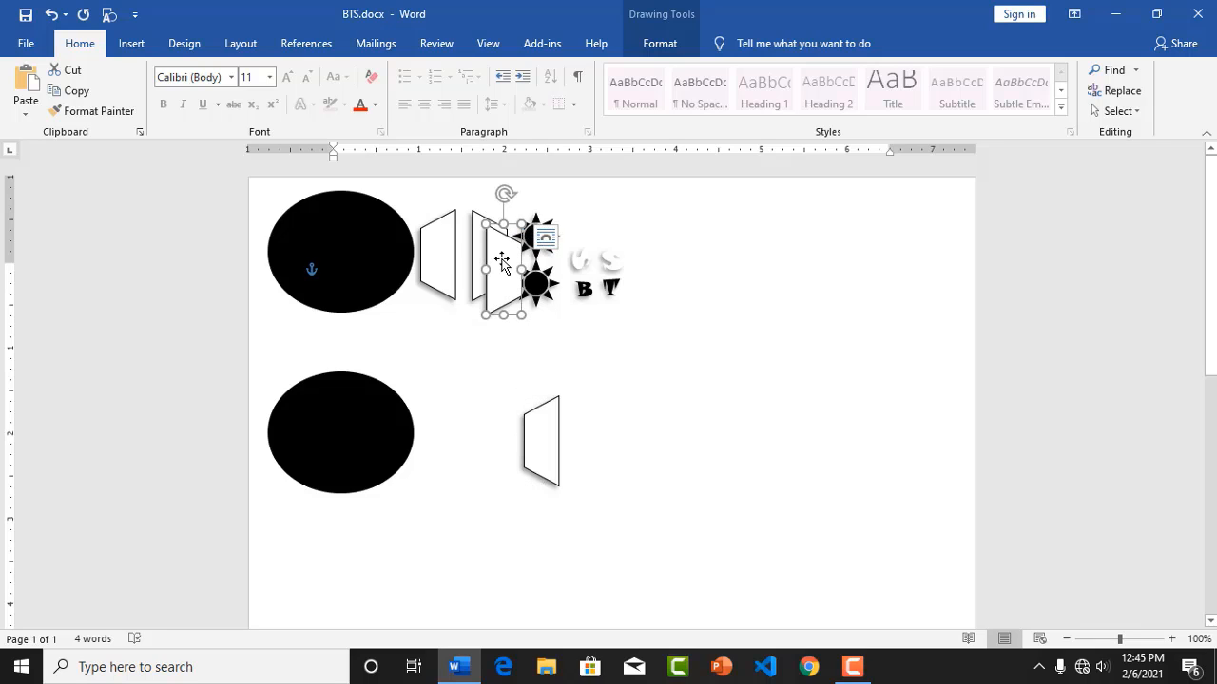
left_click_drag(501, 263, 463, 433)
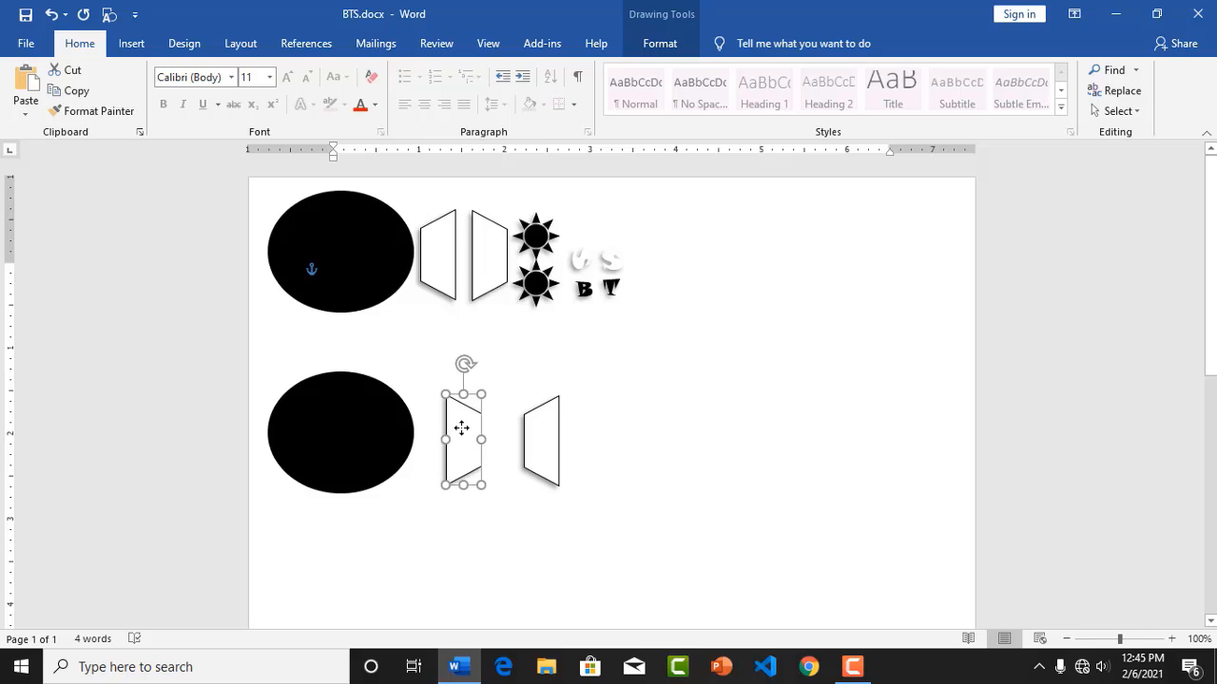
left_click_drag(537, 437, 504, 437)
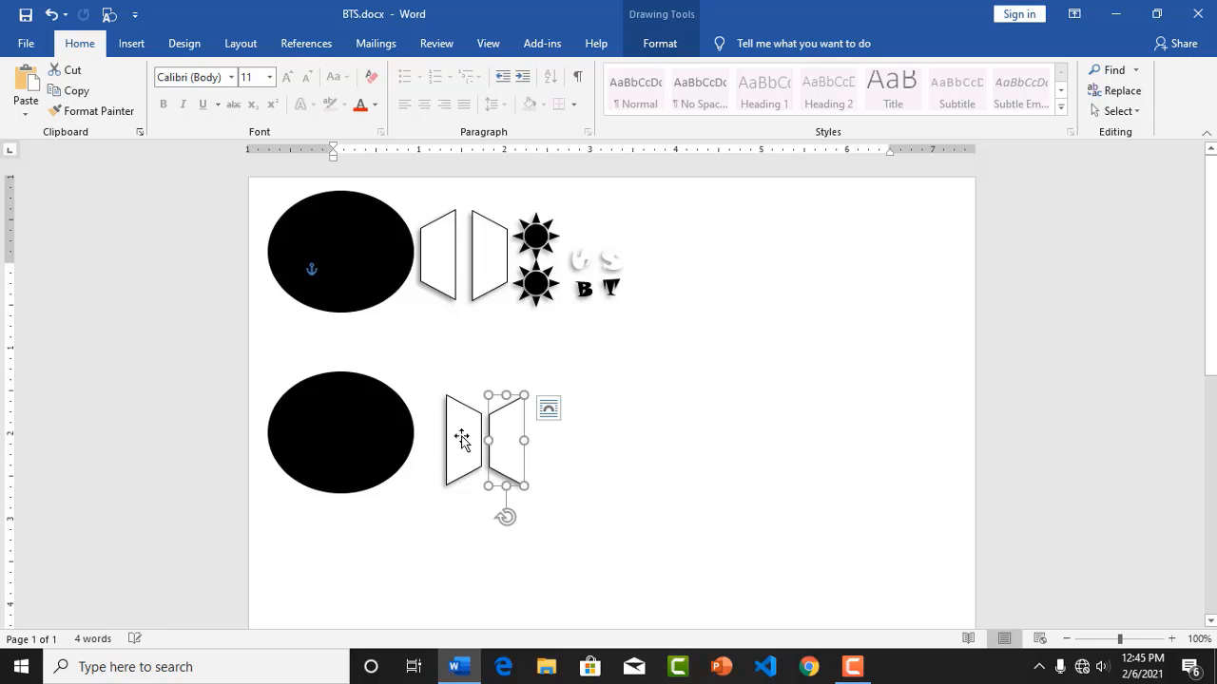
left_click(550, 440)
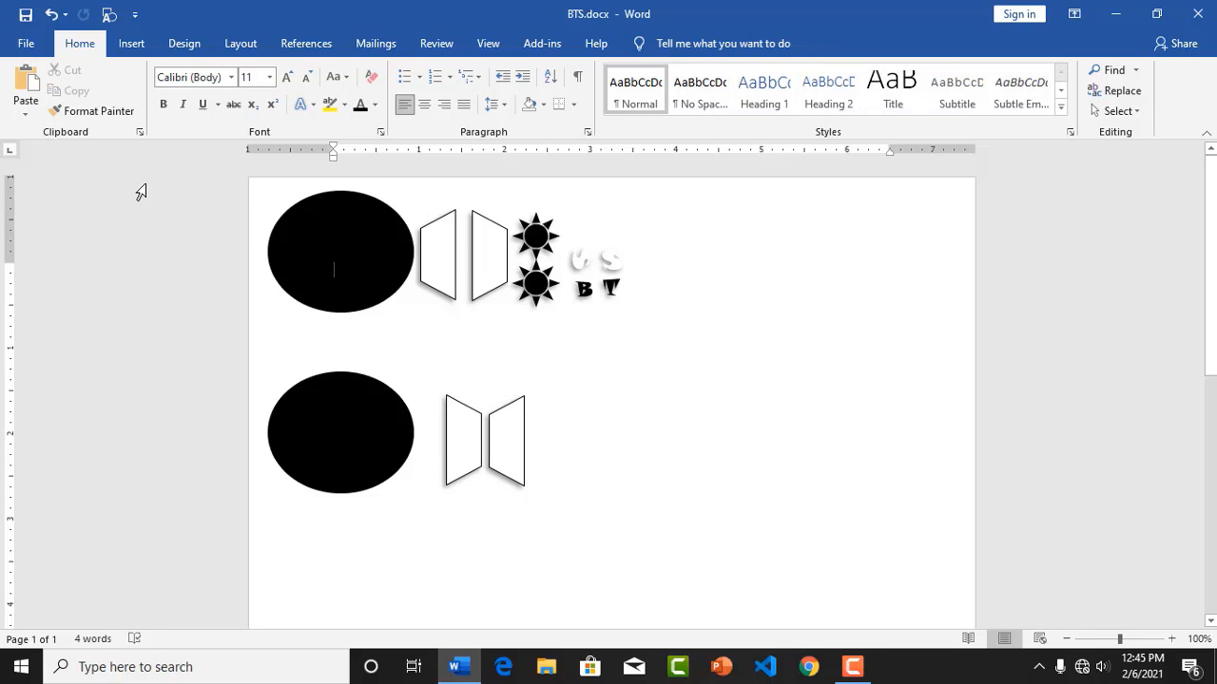
Draw a freeform trapezoid about 1.05" high and 0.26" wide, beside the lower pair of trapezoids, with its long edge on the left
left_click(132, 43)
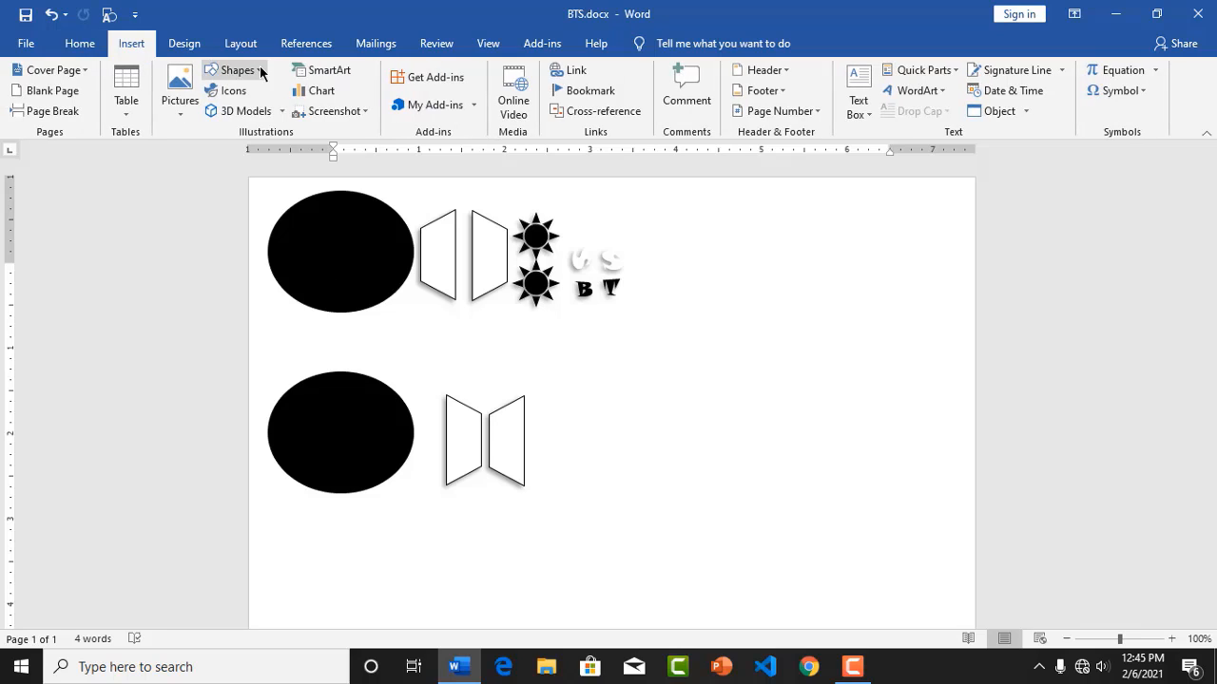
left_click(228, 71)
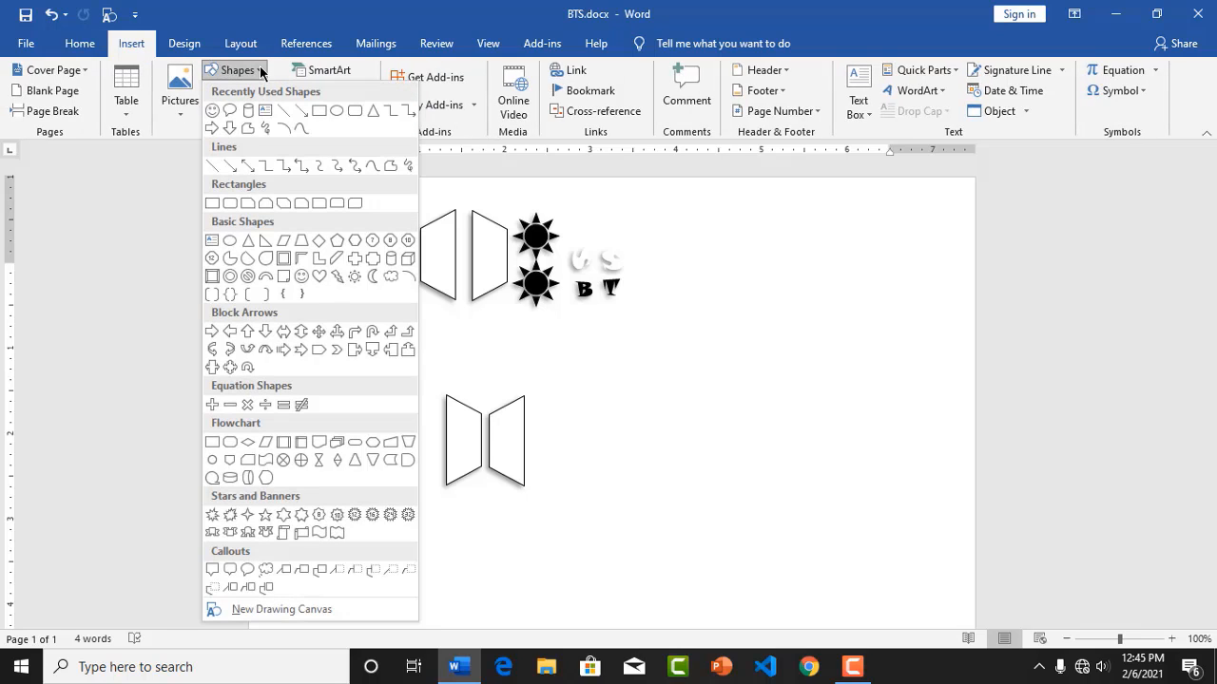
left_click(392, 163)
left_click(597, 400)
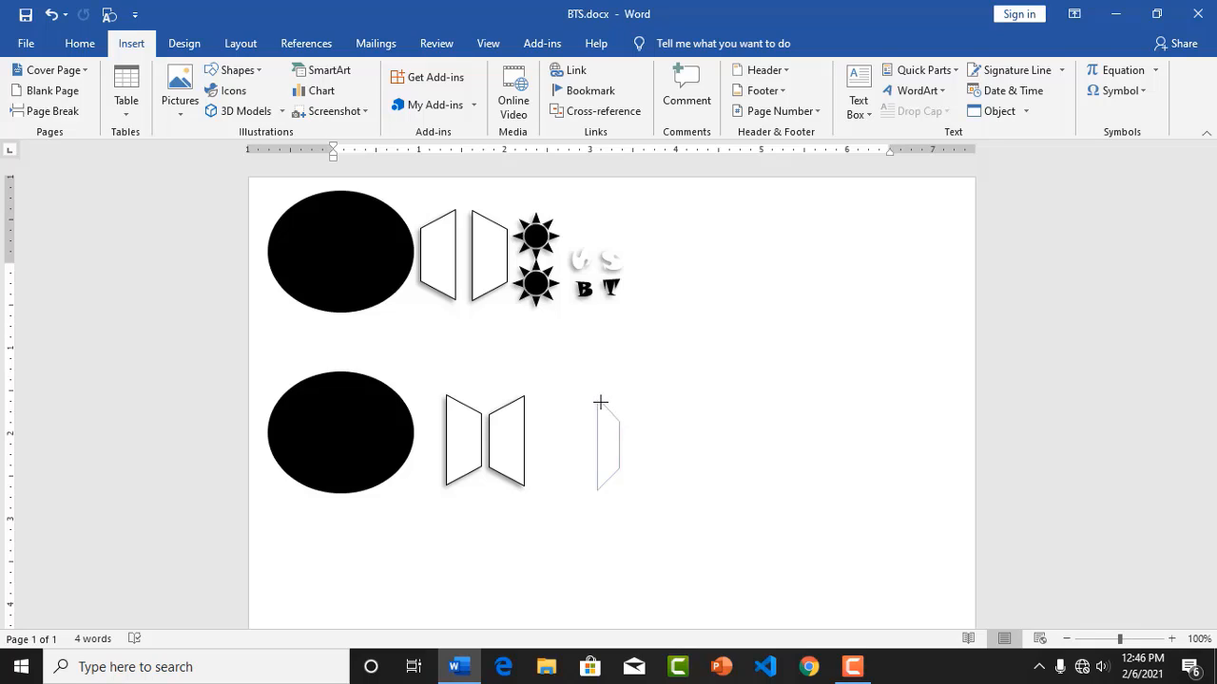
left_click_drag(600, 403, 598, 400)
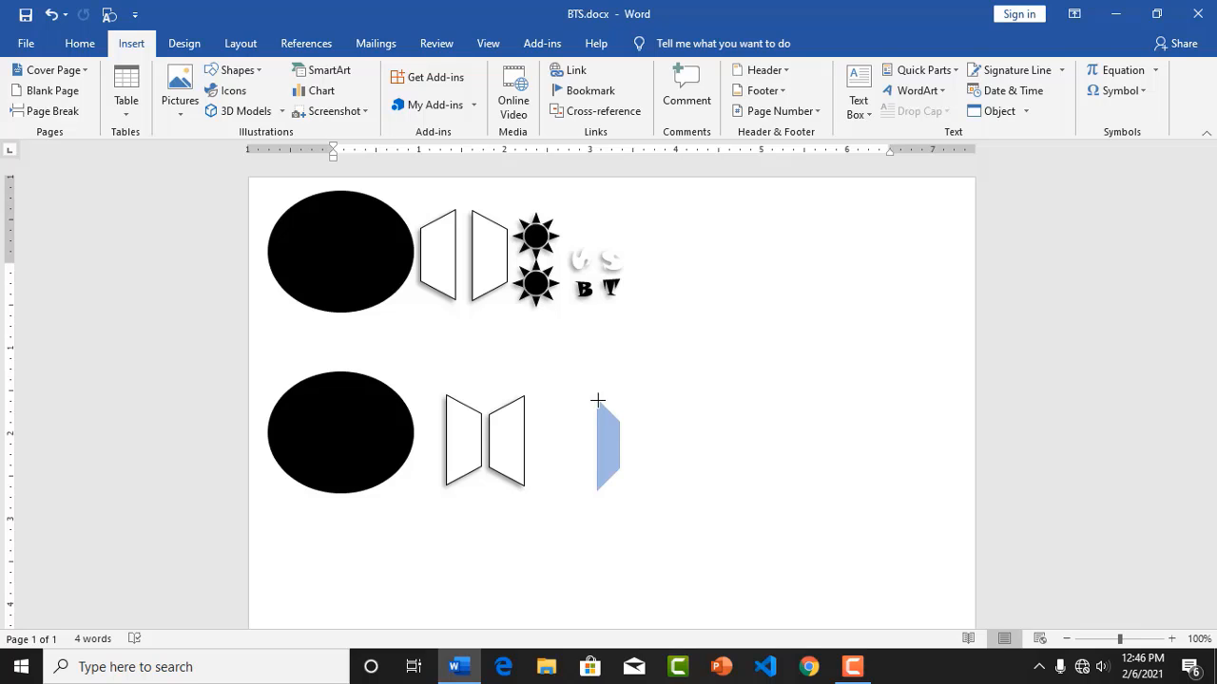
left_click_drag(595, 402, 596, 401)
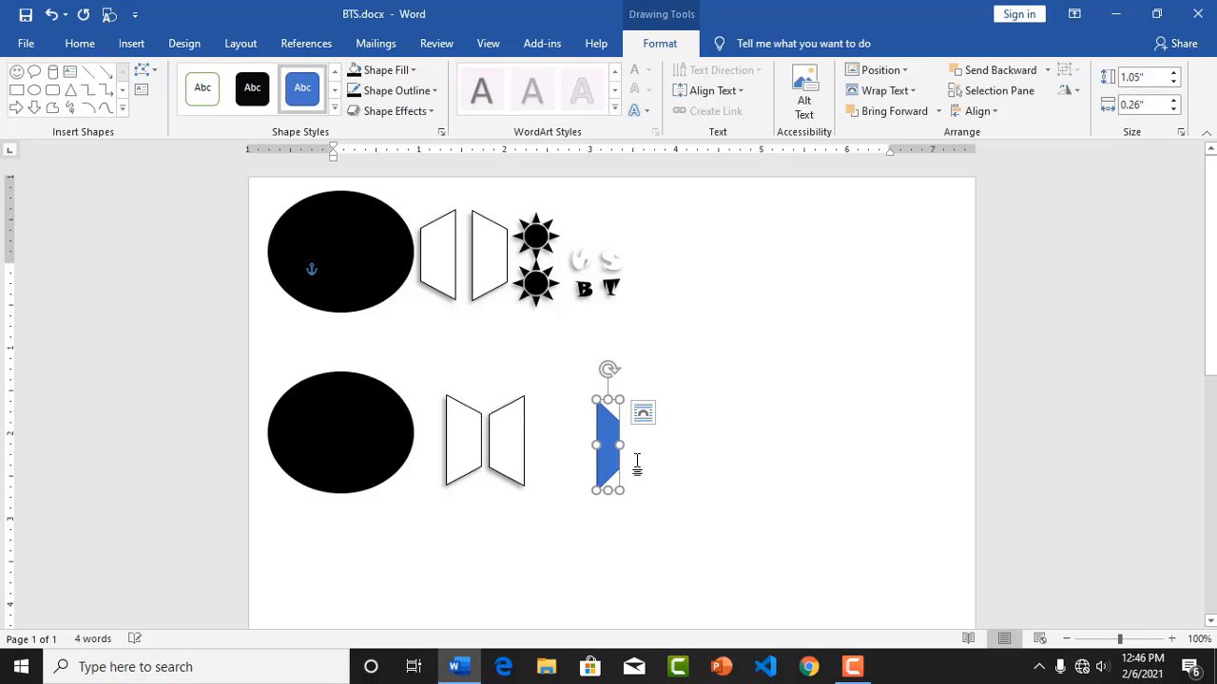
left_click(771, 472)
Give the newly drawn blue trapezoid a white fill and a black outline
left_click(602, 435)
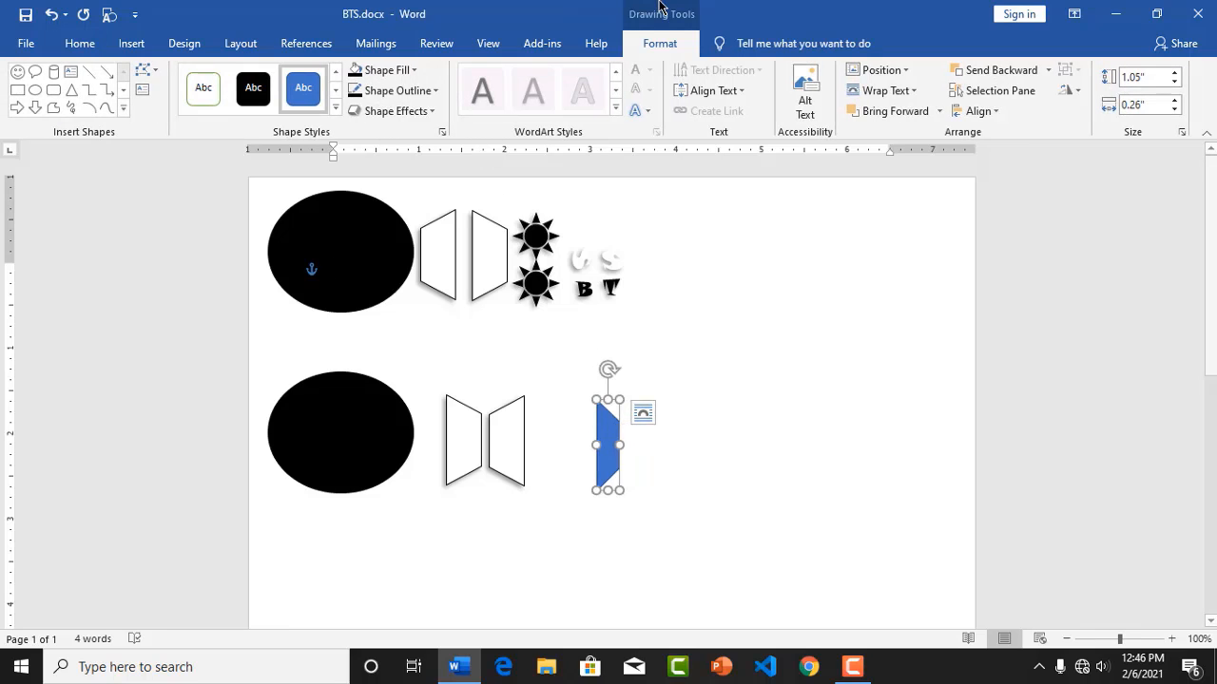
left_click(418, 70)
left_click(355, 112)
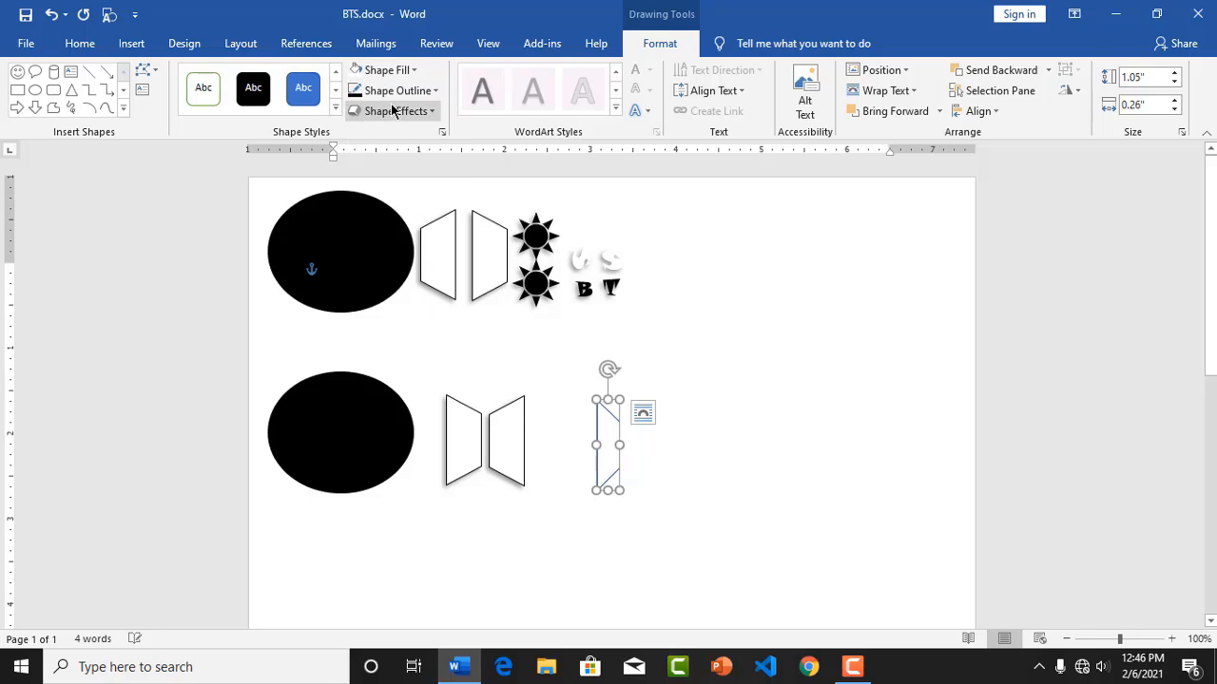
left_click(437, 92)
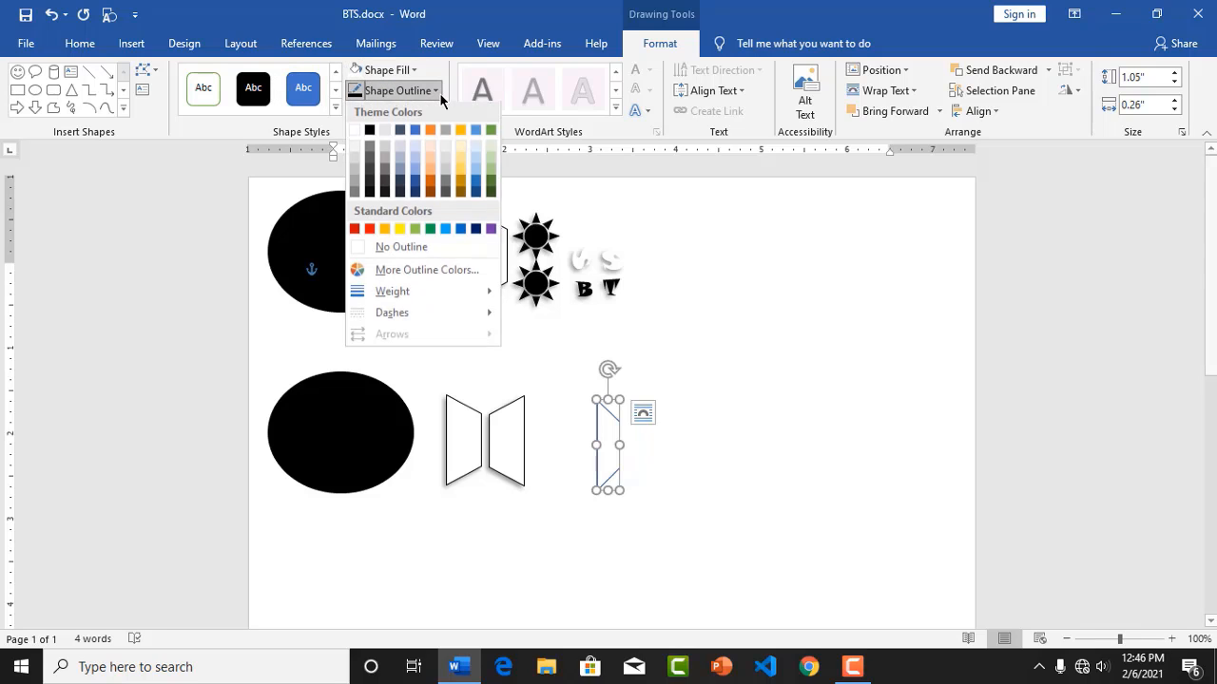
left_click(369, 131)
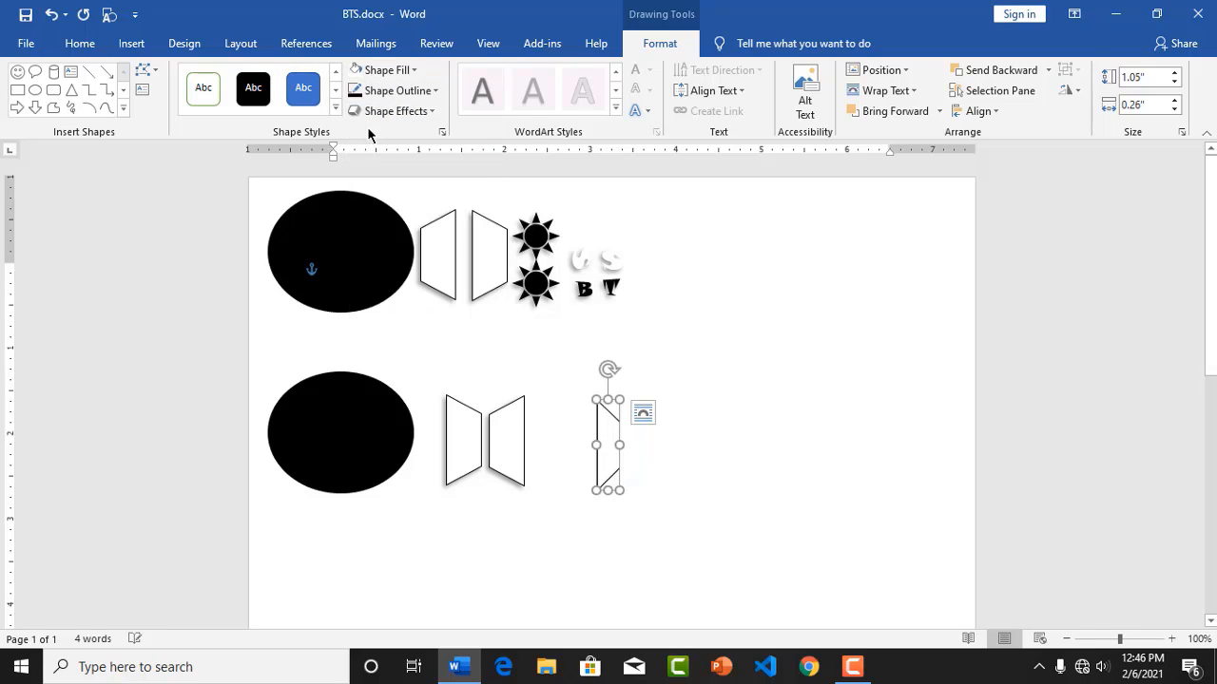
Apply an outer shadow falling to the lower left to the new white trapezoid
left_click(429, 112)
mouse_move(424, 186)
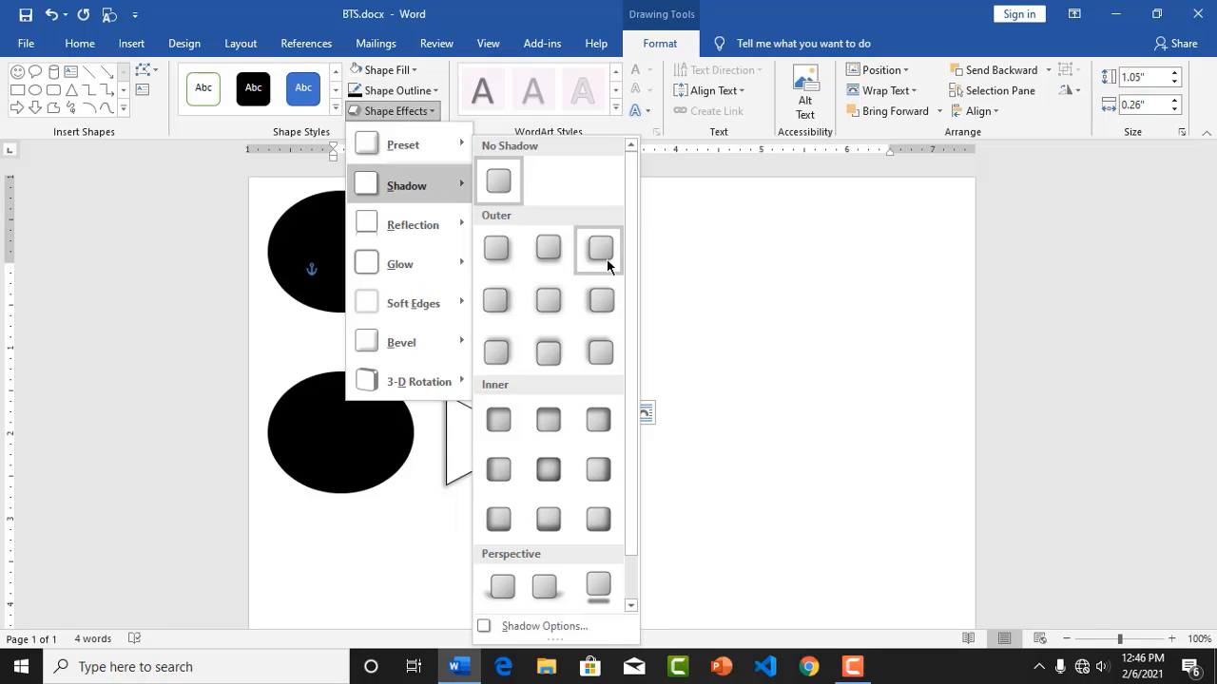
left_click(606, 255)
left_click(747, 375)
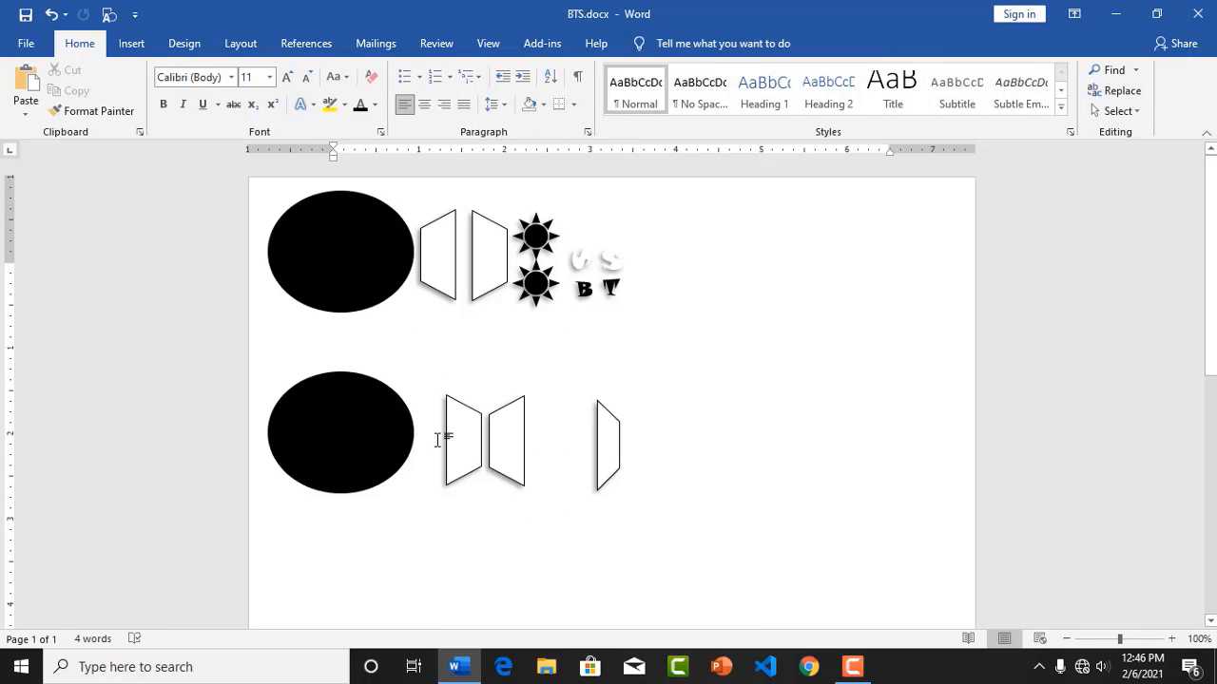
Duplicate the newly drawn trapezoid and rotate the copy 180 degrees so it mirrors the original
left_click(609, 432)
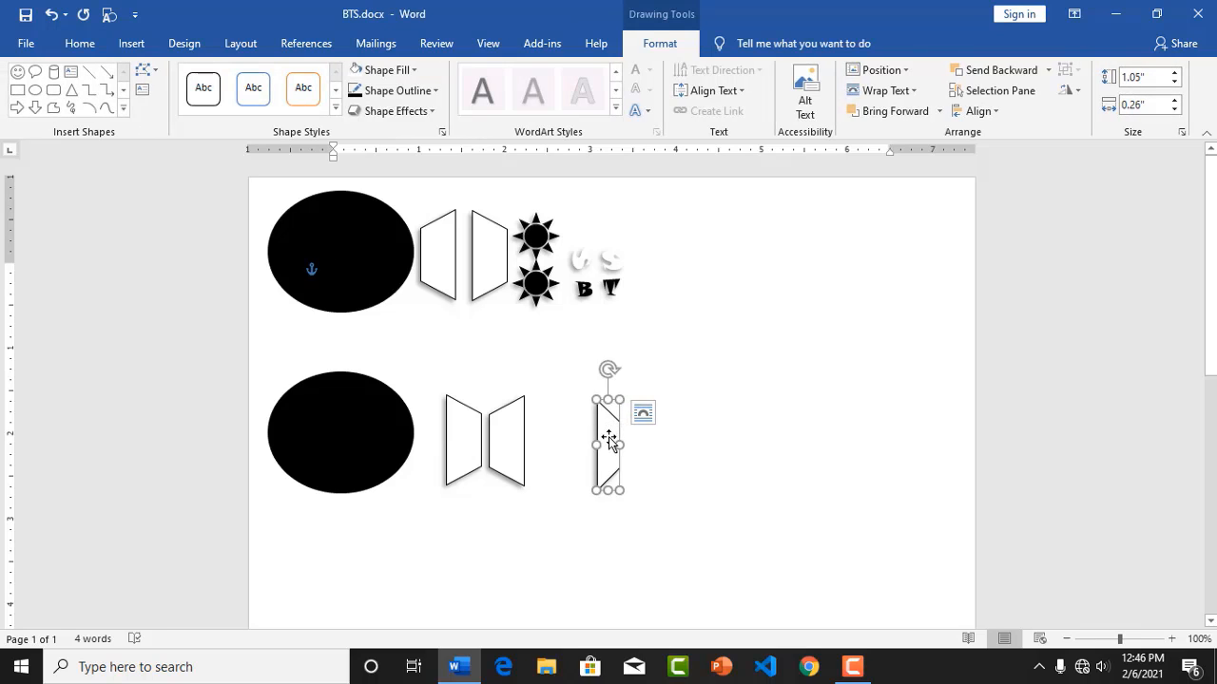
left_click(496, 433)
left_click(596, 439)
left_click_drag(606, 436, 624, 442)
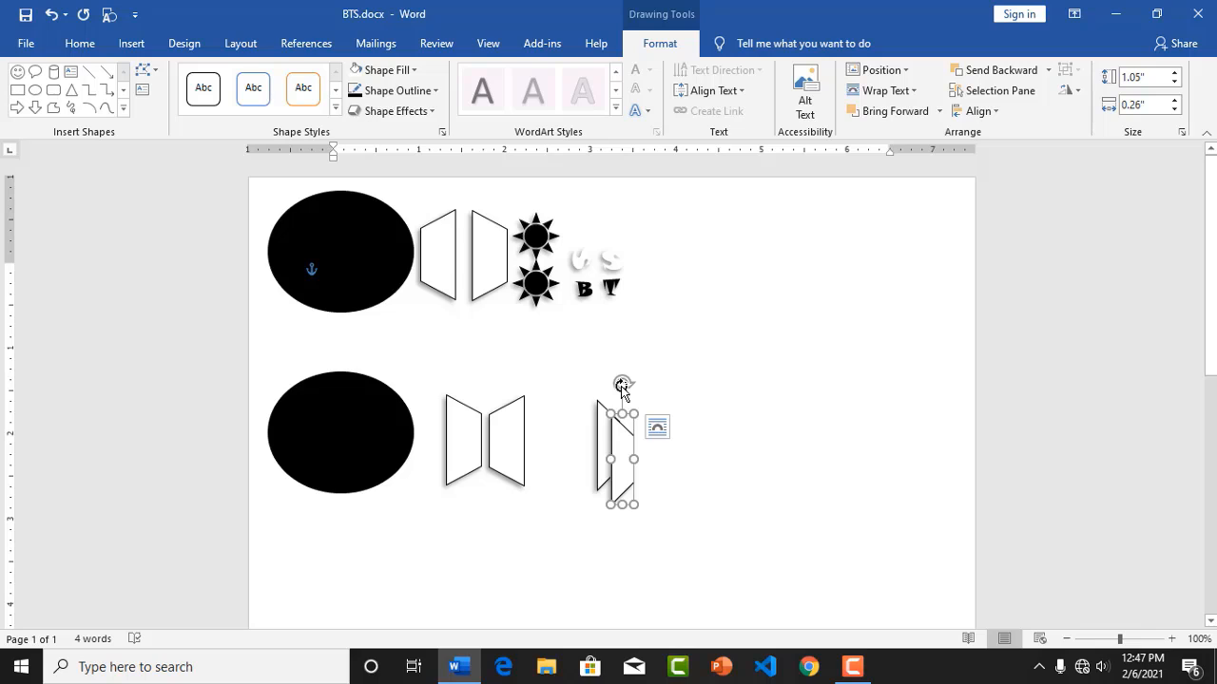
left_click_drag(621, 386, 622, 534)
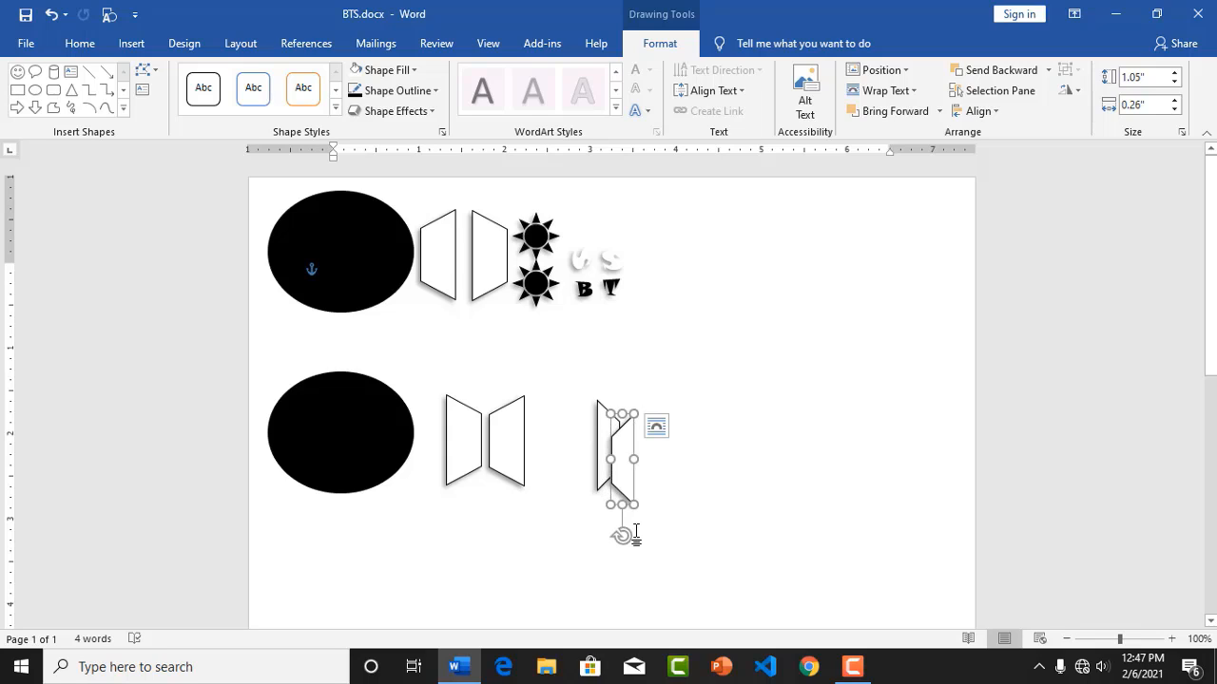
Nudge the rotated trapezoid copy right and up until it stands beside the original with a narrow gap at nearly the same height
key("ctrl+Right")
key("ctrl+Right")
key("ctrl+Right")
key("ctrl+Right")
key("ctrl+Right")
key("ctrl+Right")
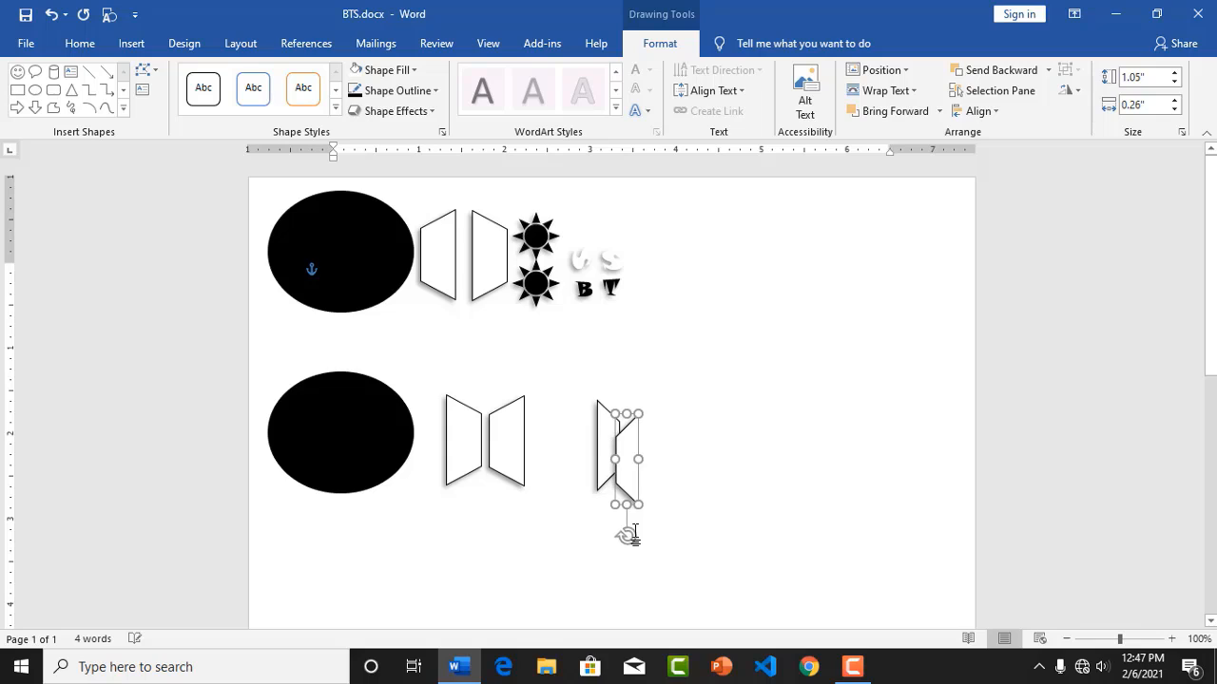
key("ctrl+Right")
key("ctrl+Right")
key("ctrl+Right")
key("ctrl+Right")
key("ctrl+Right")
key("ctrl+Right")
key("ctrl+Right")
key("ctrl+Right")
key("ctrl+Right")
key("ctrl+Right")
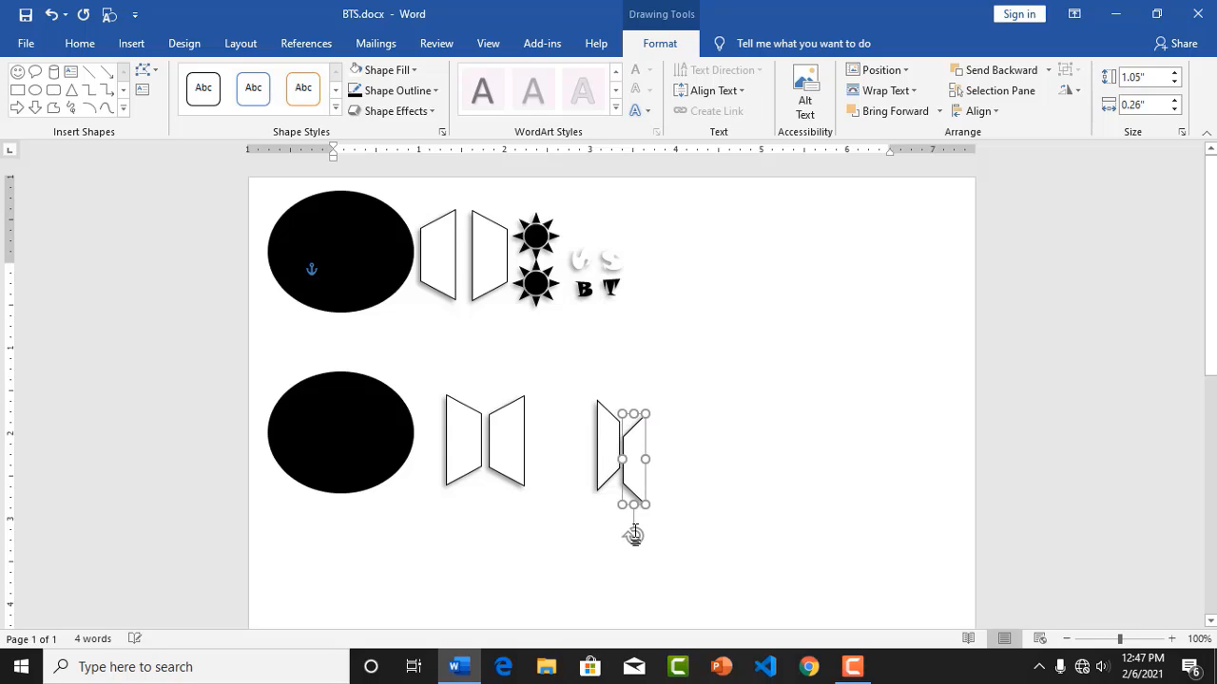
key("ctrl+Right")
key("ctrl+Right")
key("ctrl+Right")
key("ctrl+Right")
key("ctrl+Right")
key("ctrl+Up")
key("ctrl+Up")
key("ctrl+Up")
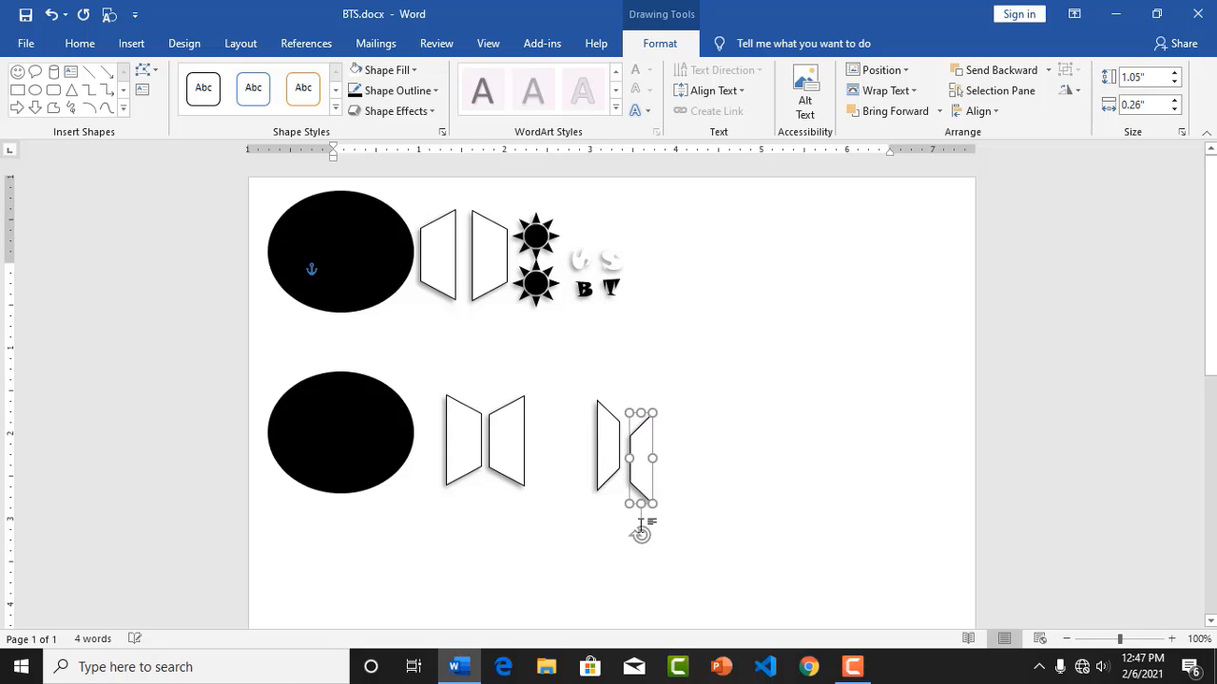
key("ctrl+Up")
key("ctrl+Up")
key("ctrl+Up")
key("ctrl+Up")
key("ctrl+Up")
key("ctrl+Up")
key("ctrl+Up")
key("ctrl+Up")
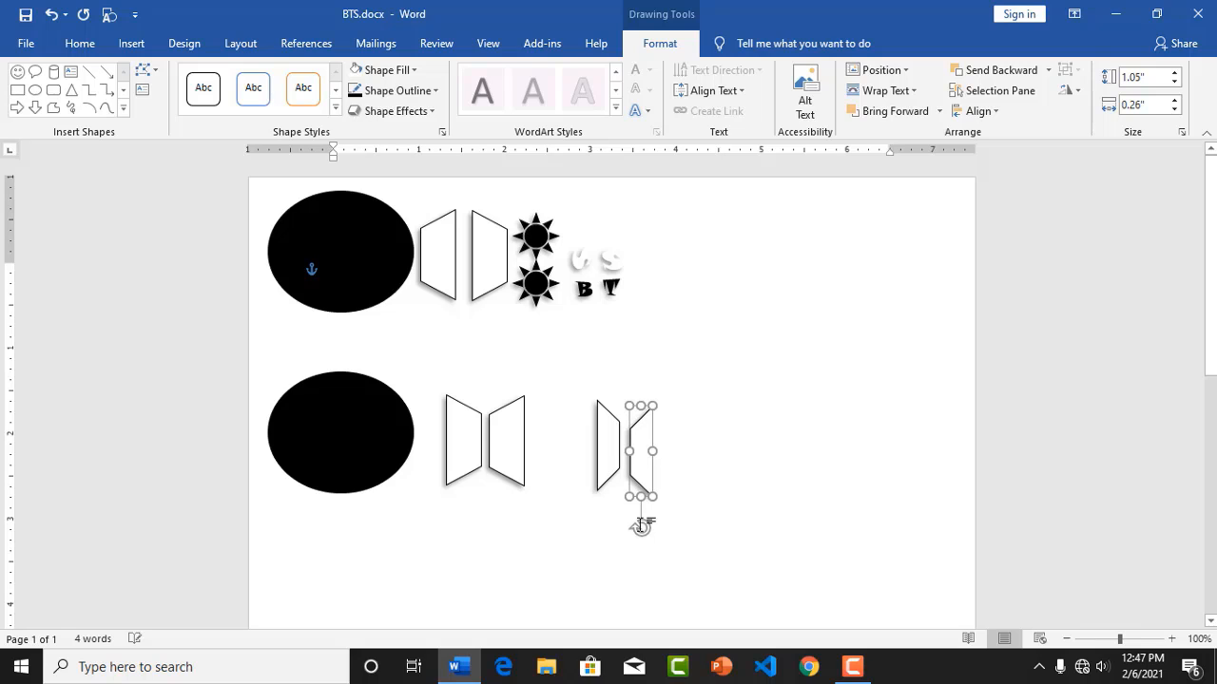
left_click(728, 489)
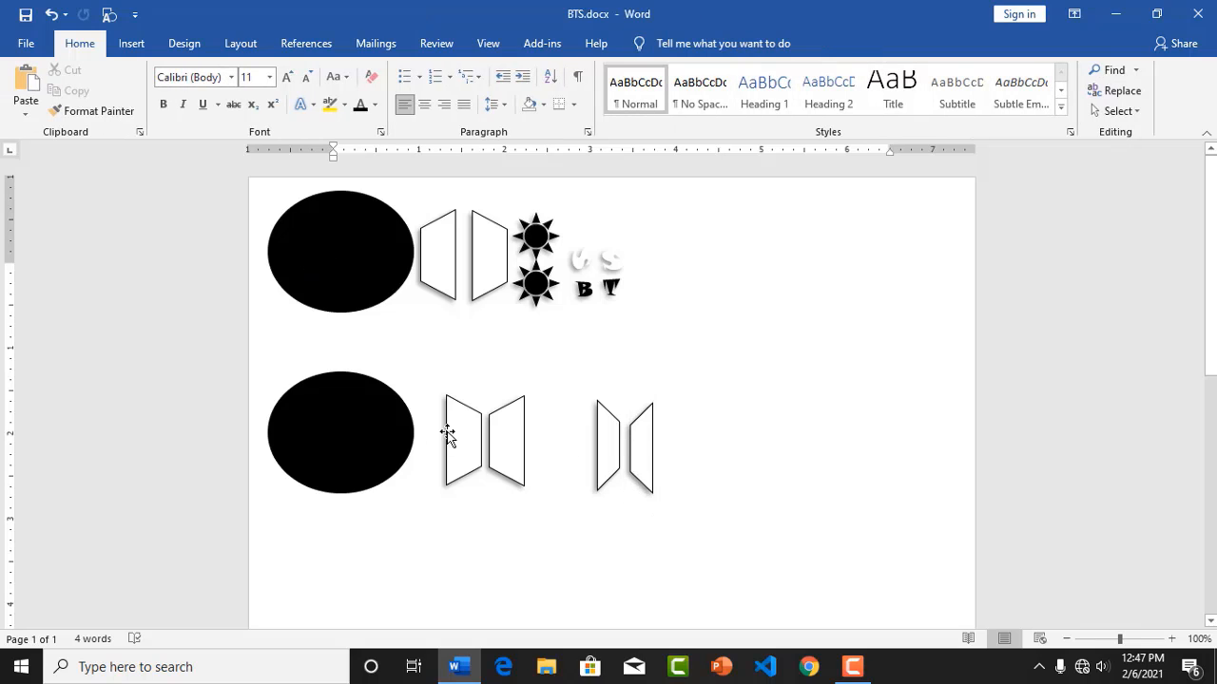
Delete the newly drawn narrow trapezoid and its rotated copy
left_click(604, 438)
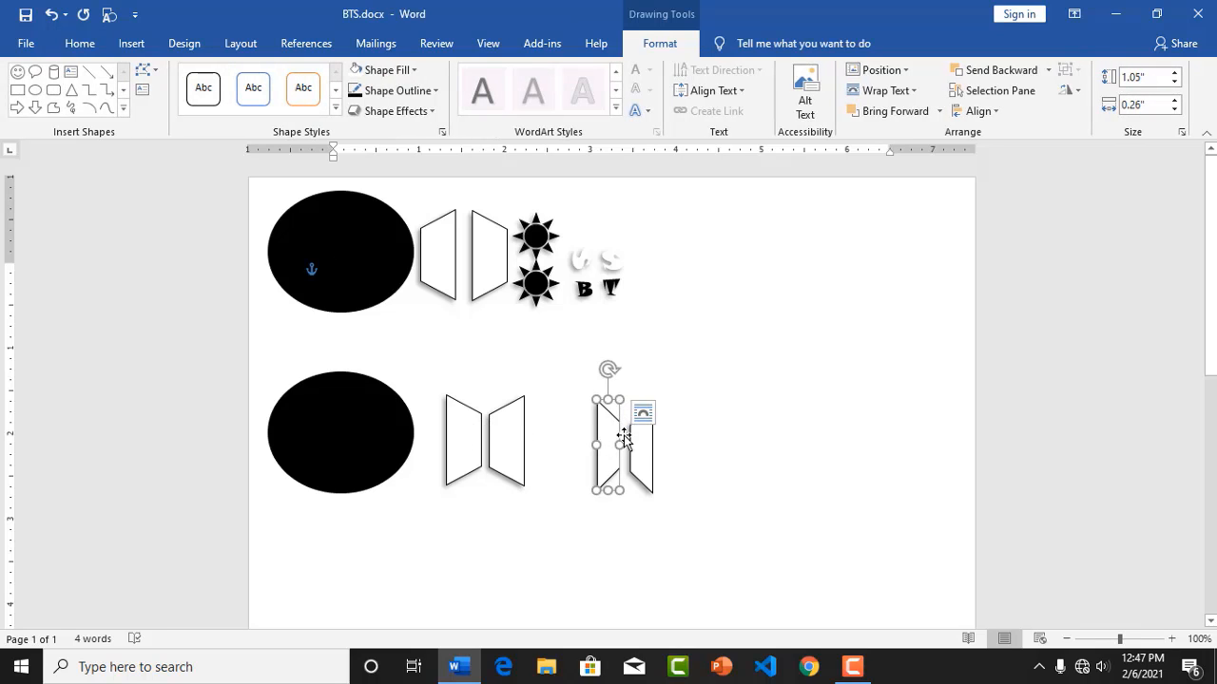
key("Delete")
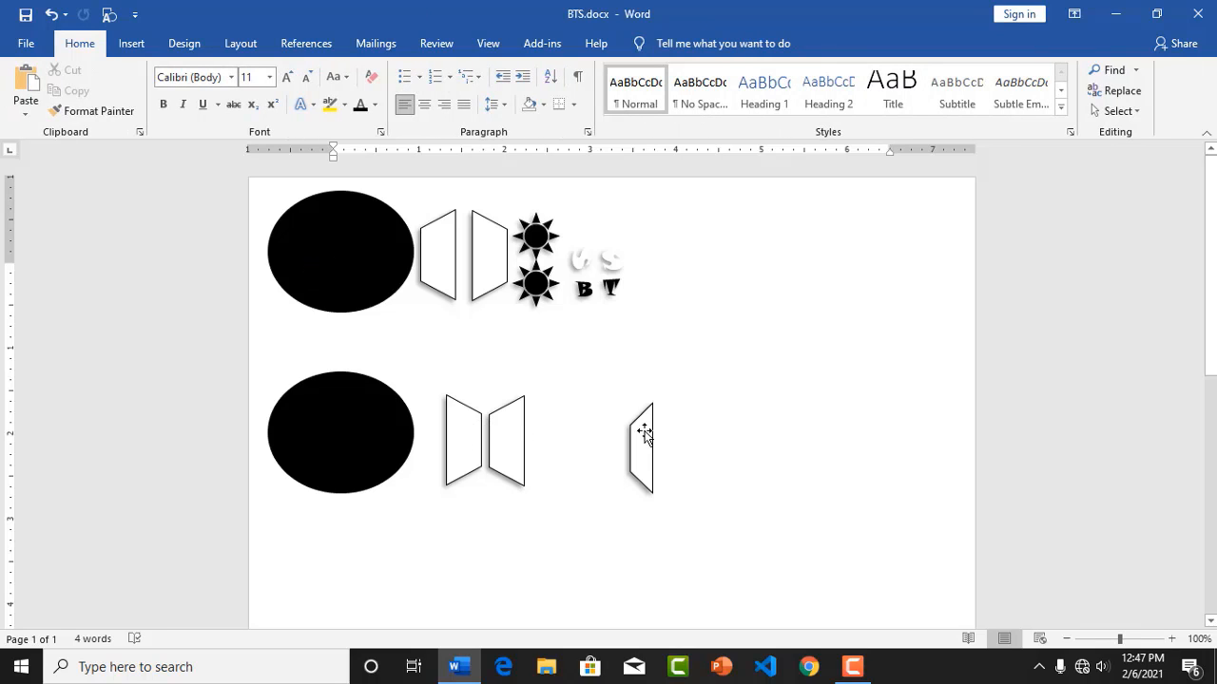
left_click(644, 433)
key("Delete")
Duplicate both black suns of the upper row and stack the copies to the right of the lower trapezoids
left_click(538, 236)
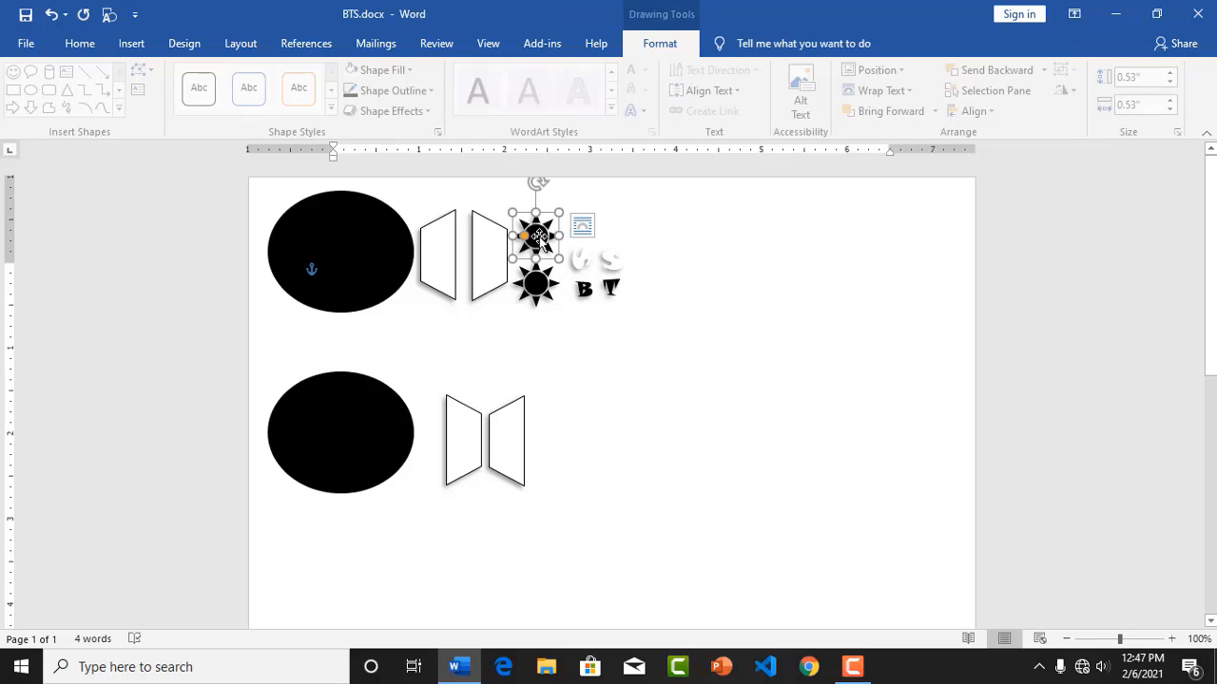
left_click_drag(537, 235, 585, 452)
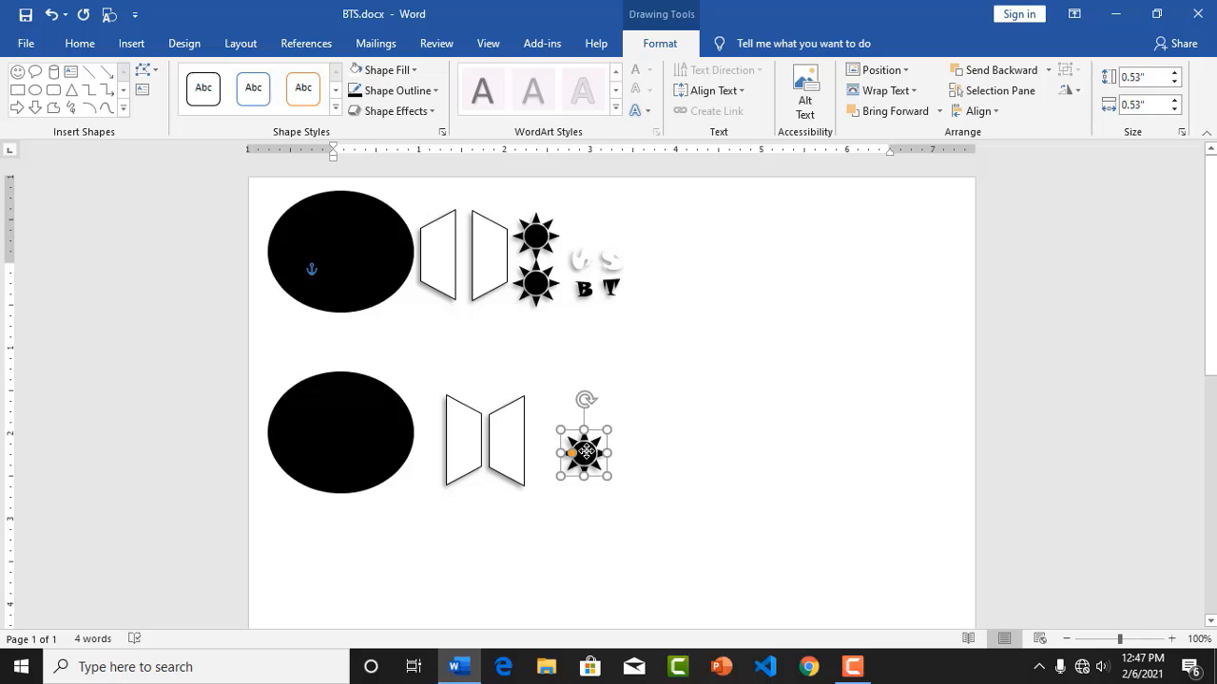
left_click(538, 280)
left_click_drag(538, 277, 589, 401)
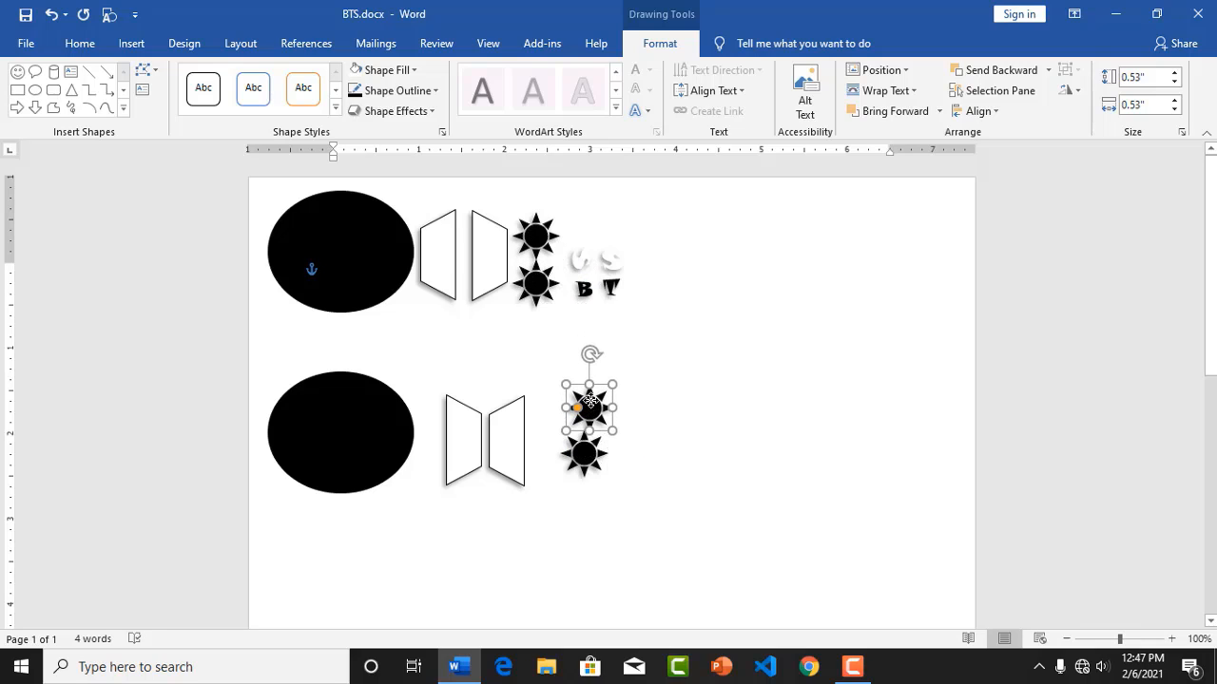
left_click(690, 425)
Draw a Sun shape about 0.58" by 0.58" to the right of the two copied suns
left_click(146, 47)
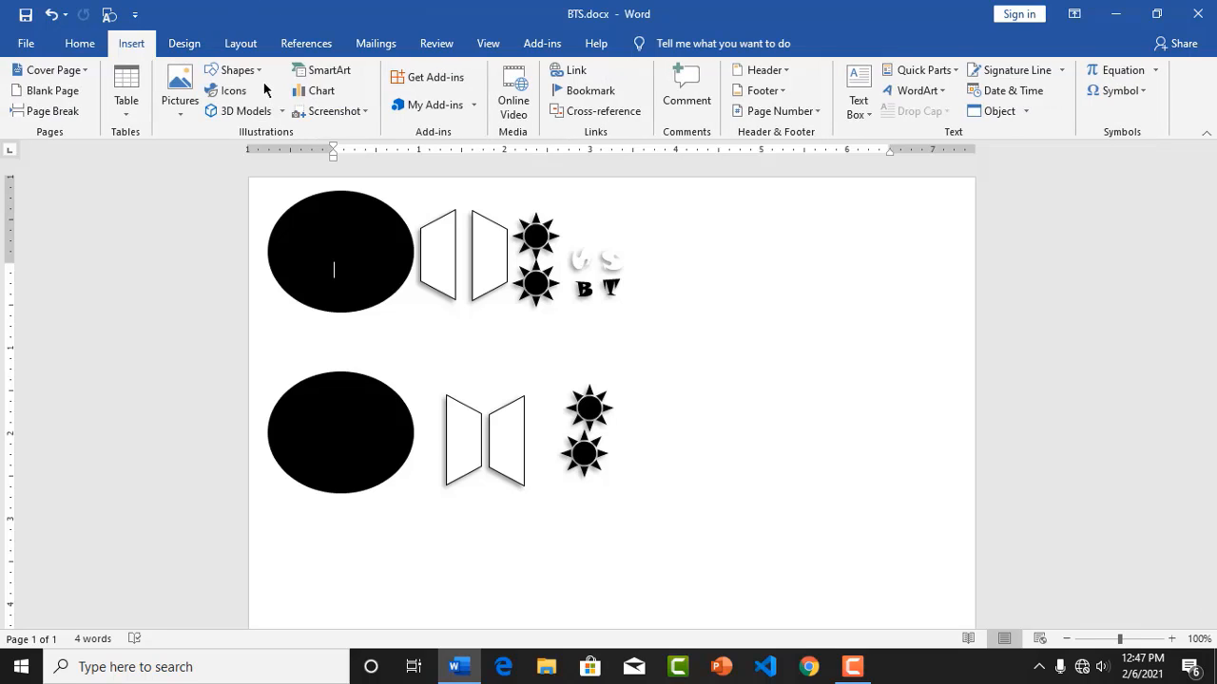
left_click(232, 71)
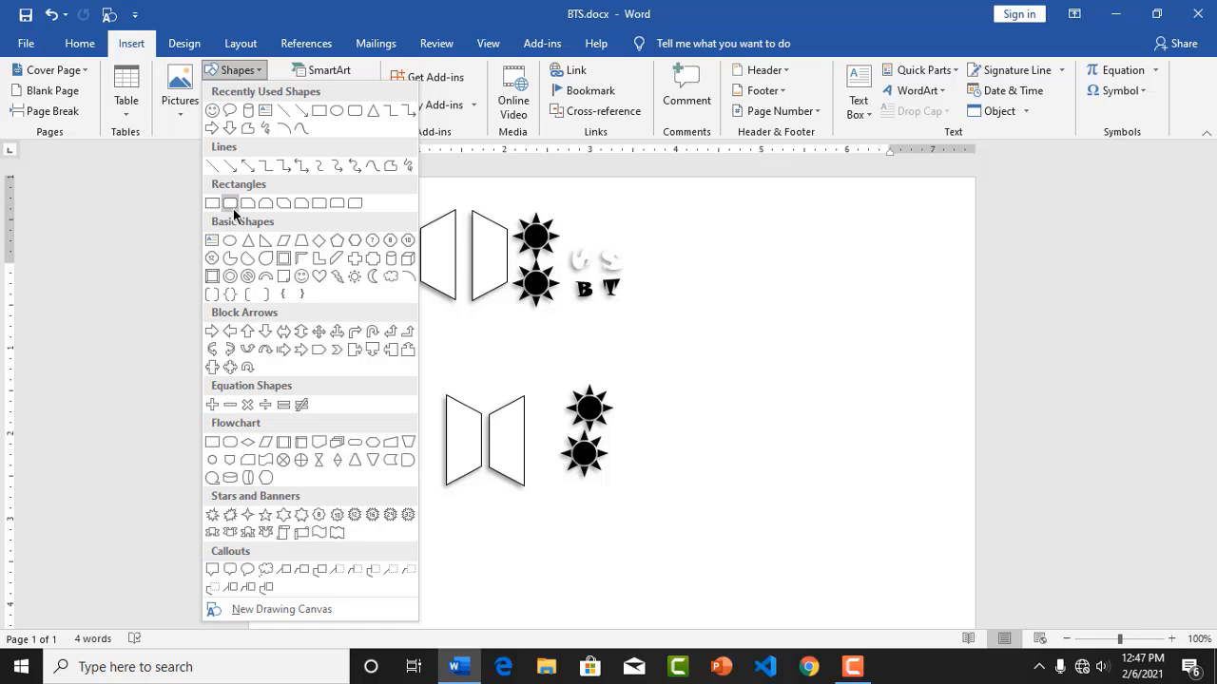
left_click(355, 277)
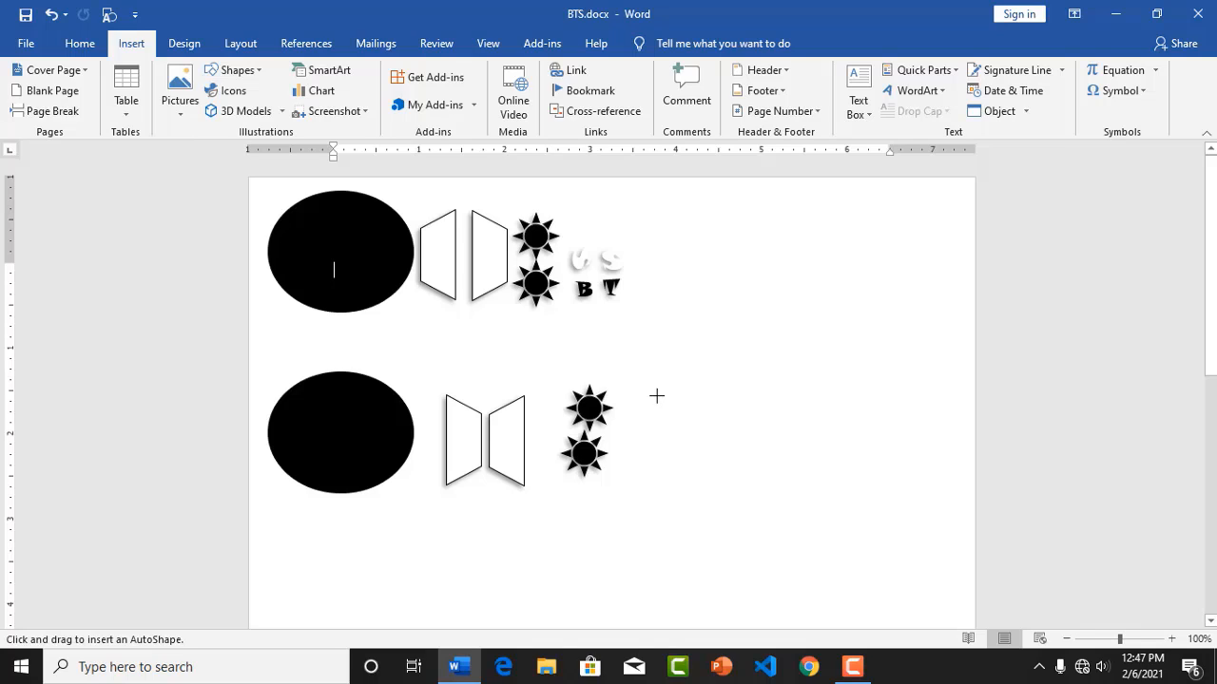
left_click_drag(656, 395, 693, 447)
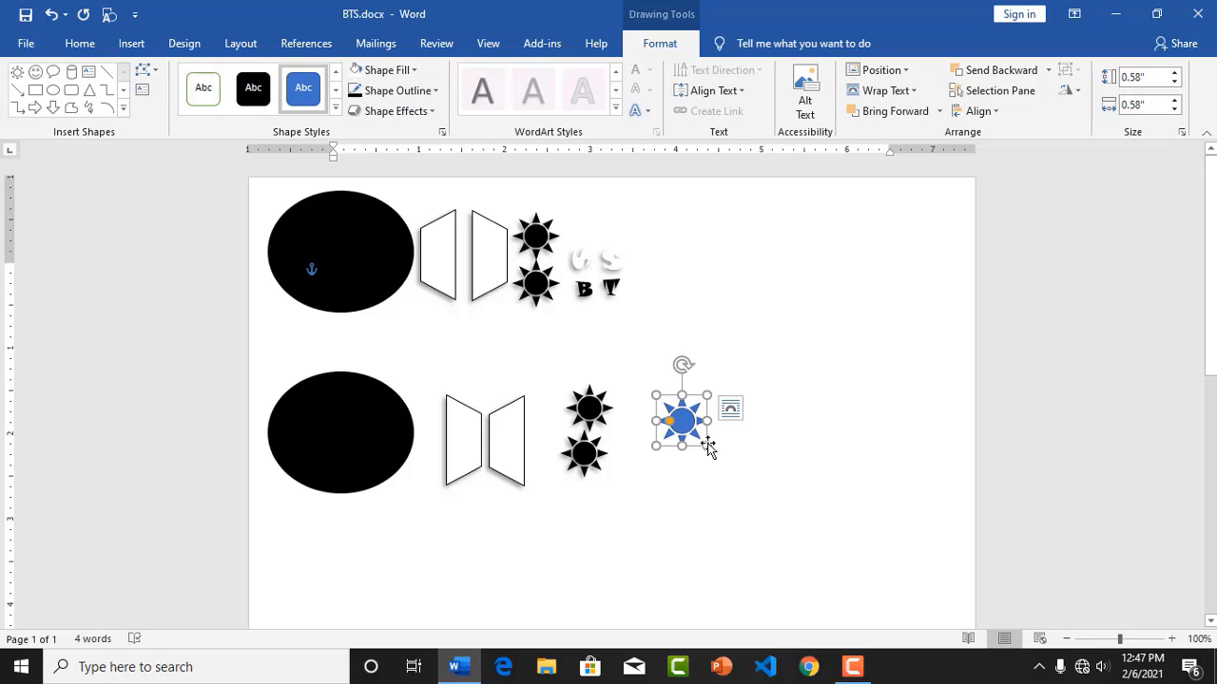
left_click(741, 466)
Give the newly drawn blue sun a black fill and a black outline
left_click(701, 436)
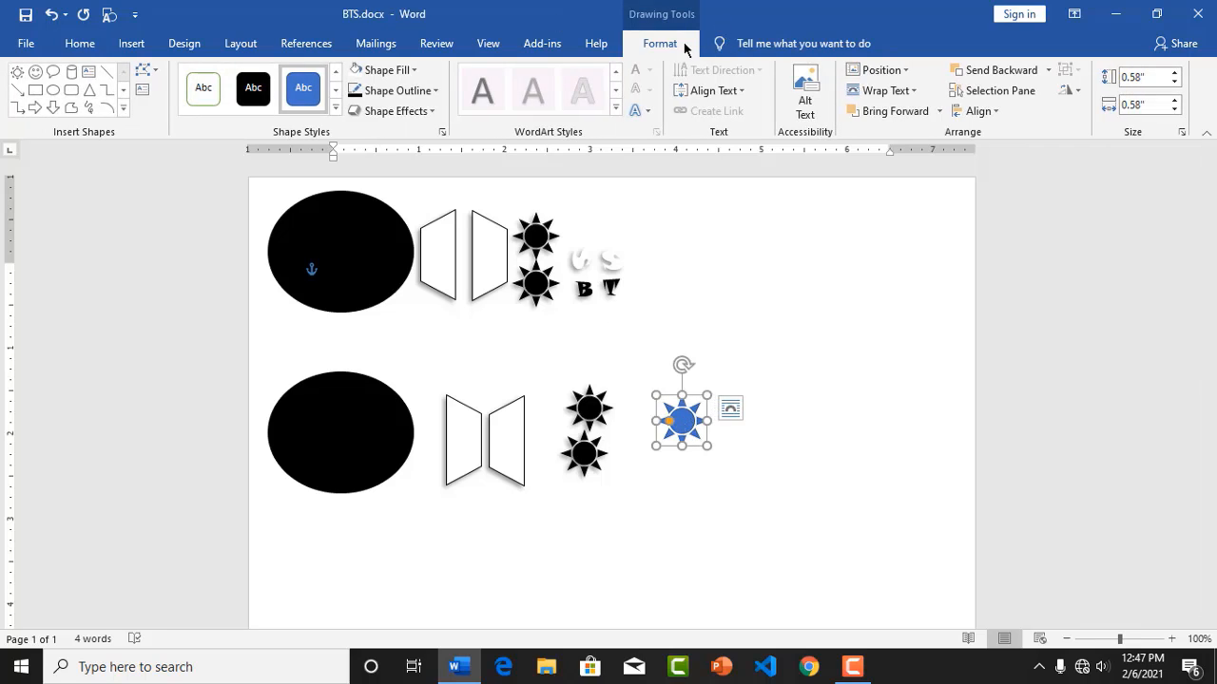
left_click(400, 71)
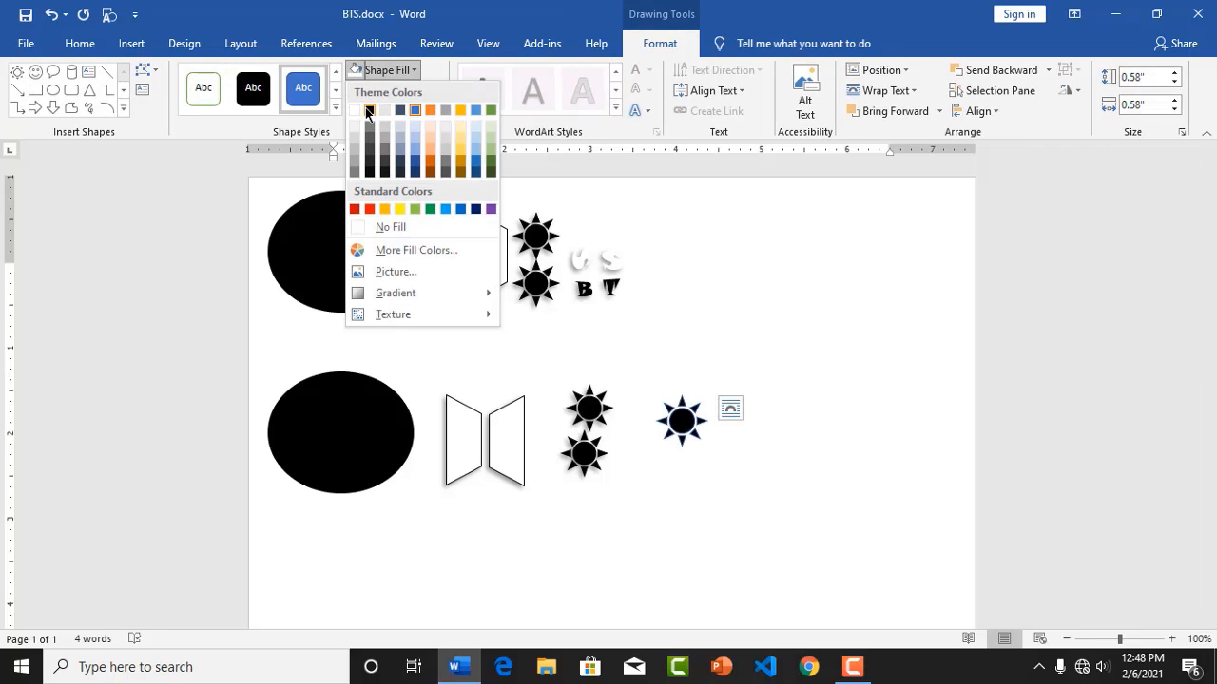
left_click(369, 110)
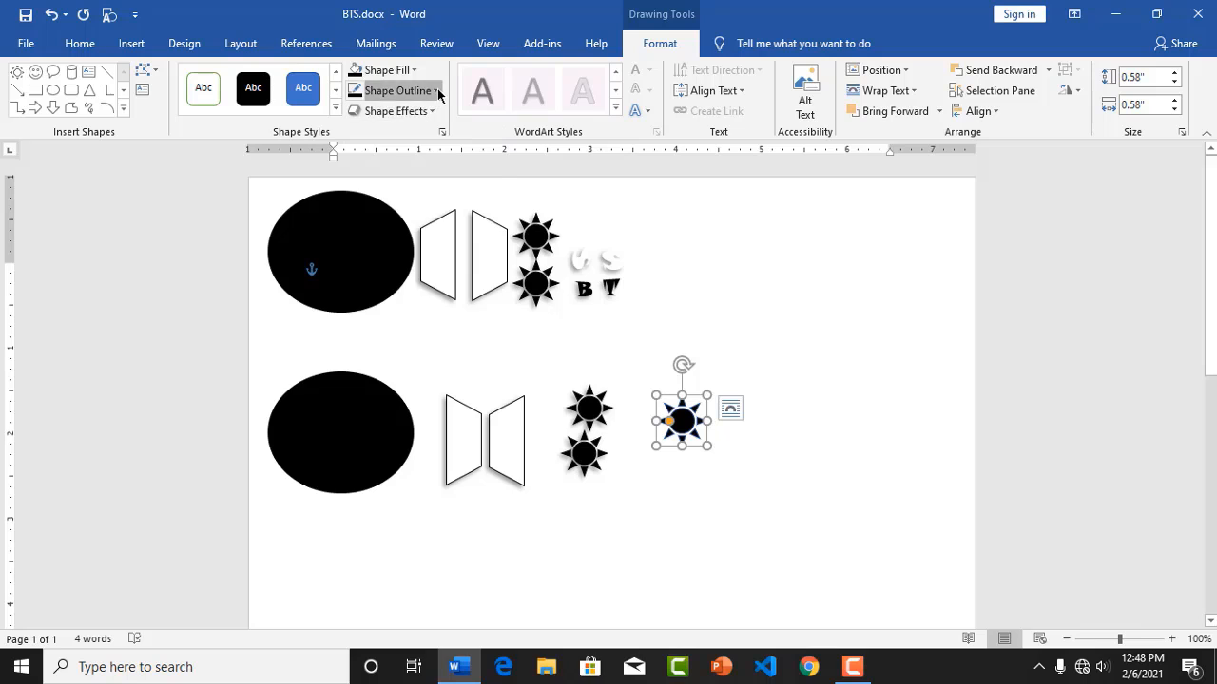
left_click(397, 91)
left_click(369, 131)
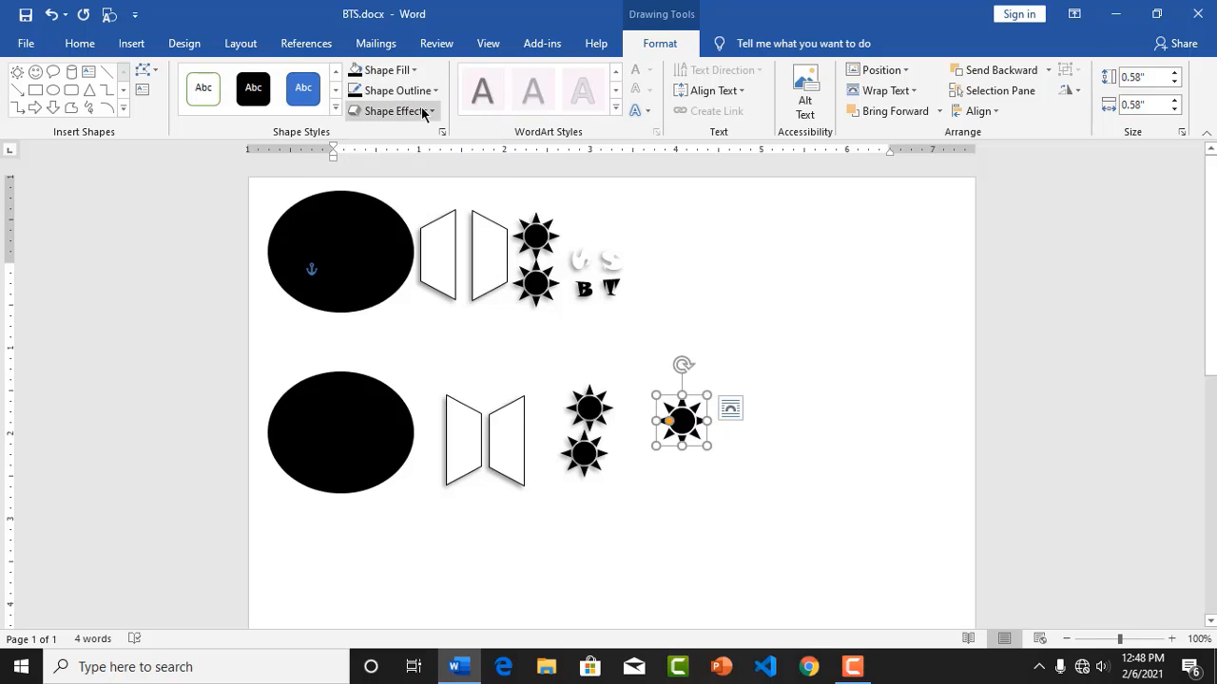
Apply an outer shadow falling to the lower left to the new black sun
left_click(422, 111)
mouse_move(409, 185)
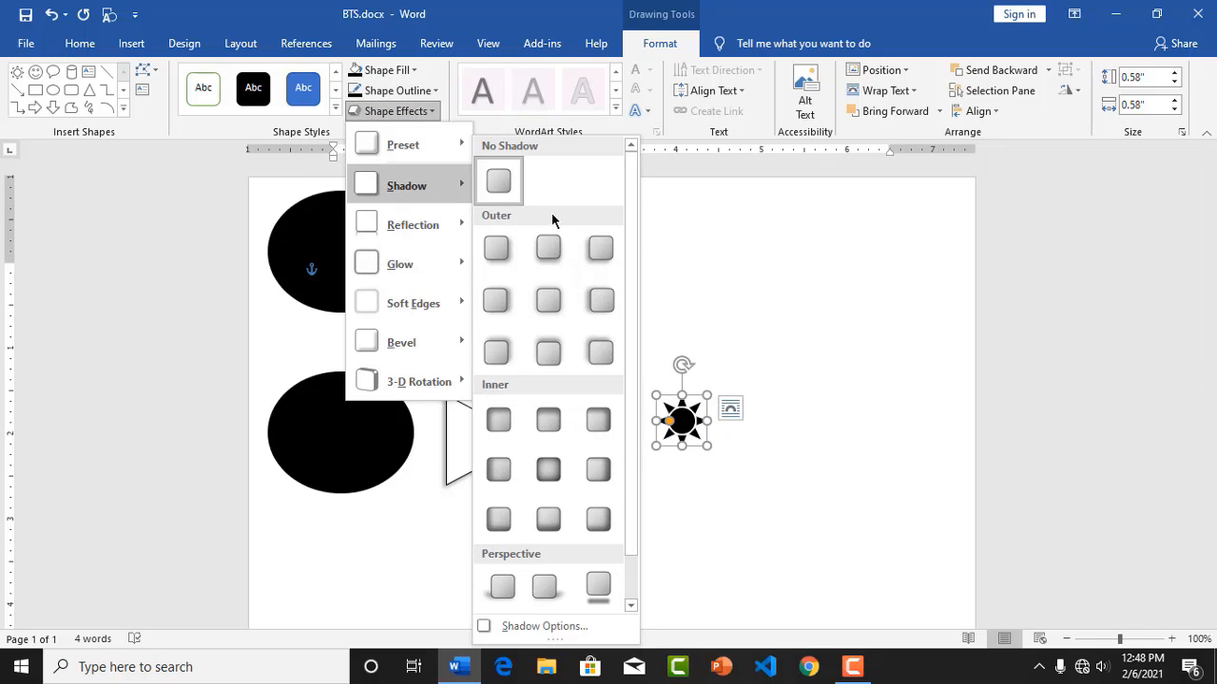
left_click(601, 248)
left_click(752, 326)
Duplicate the new black sun and place the copy to its right at about the same height
left_click(680, 421)
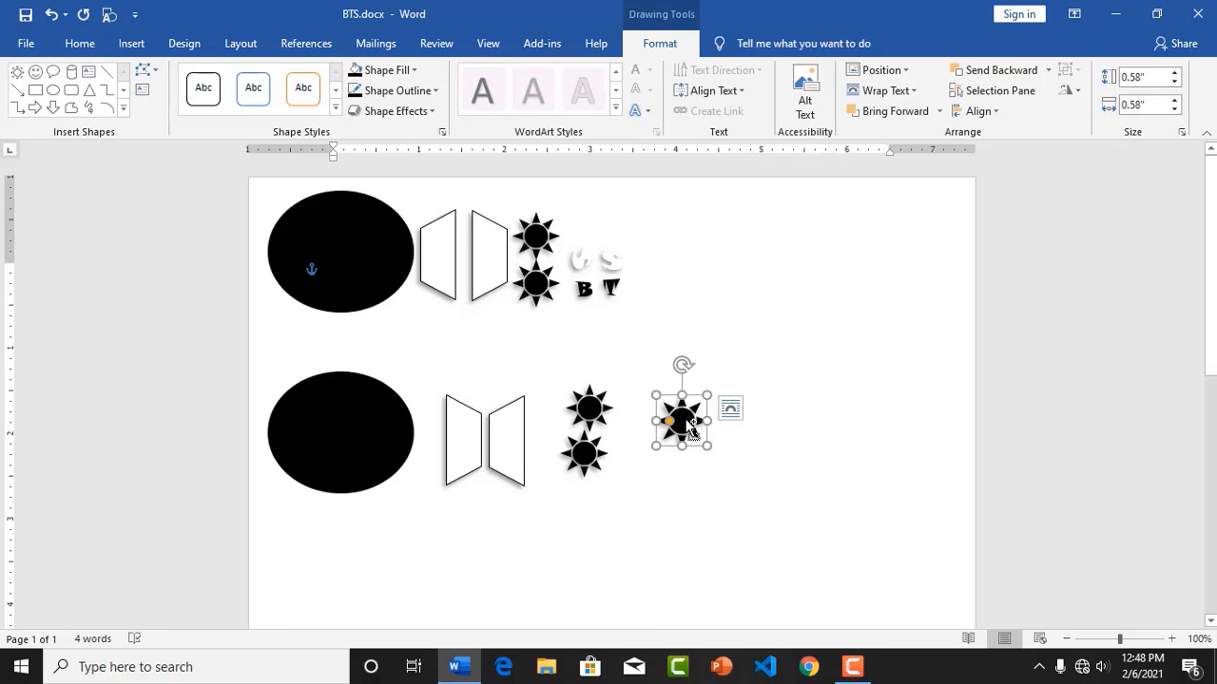
key("ctrl+d")
left_click_drag(694, 433, 758, 425)
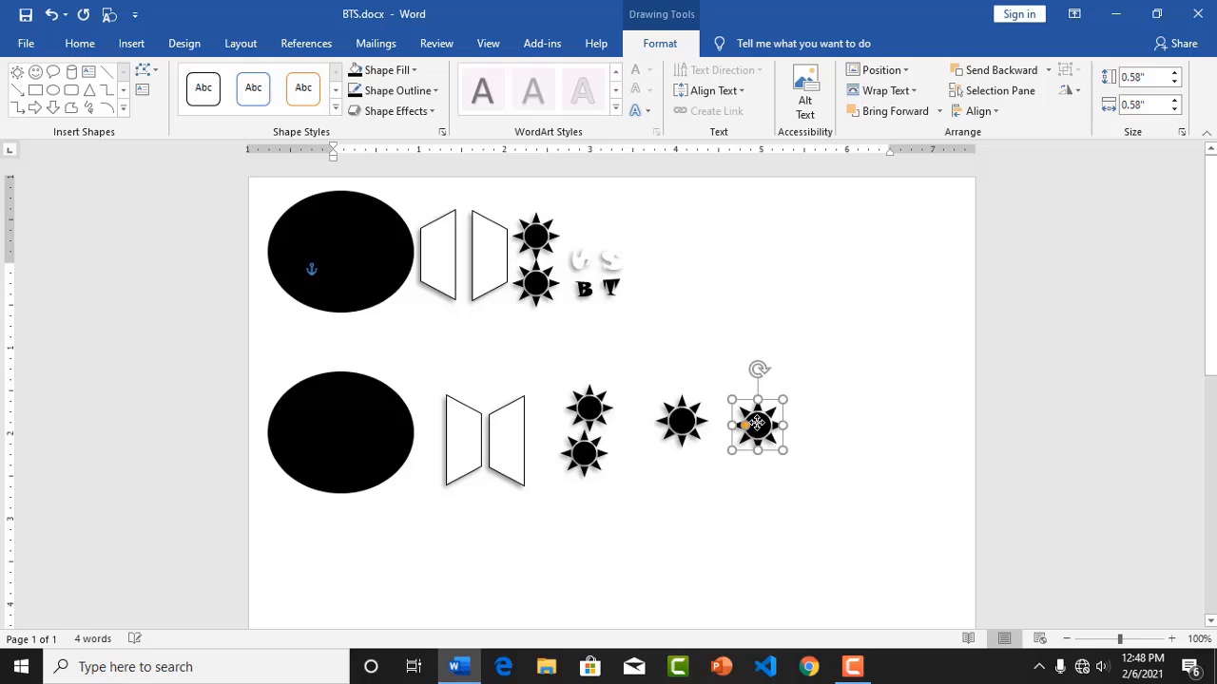
Delete the two separate black suns to the right of the copied pair of suns
left_click(685, 422)
key("Delete")
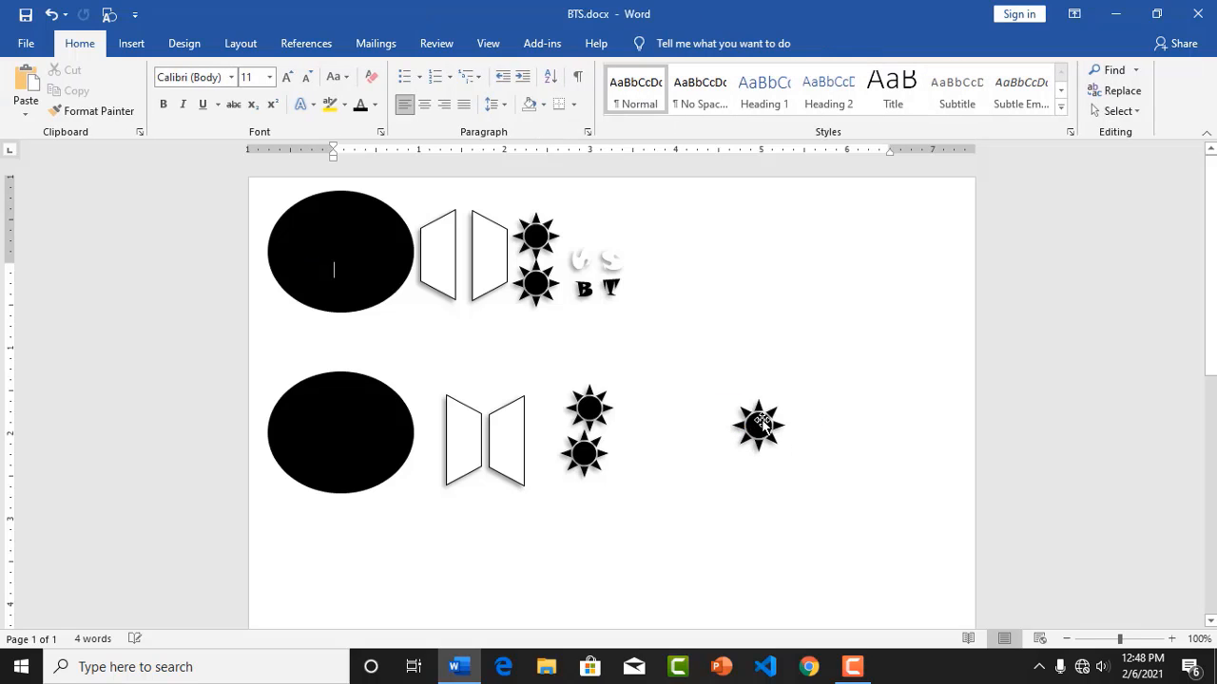
left_click(760, 425)
key("Delete")
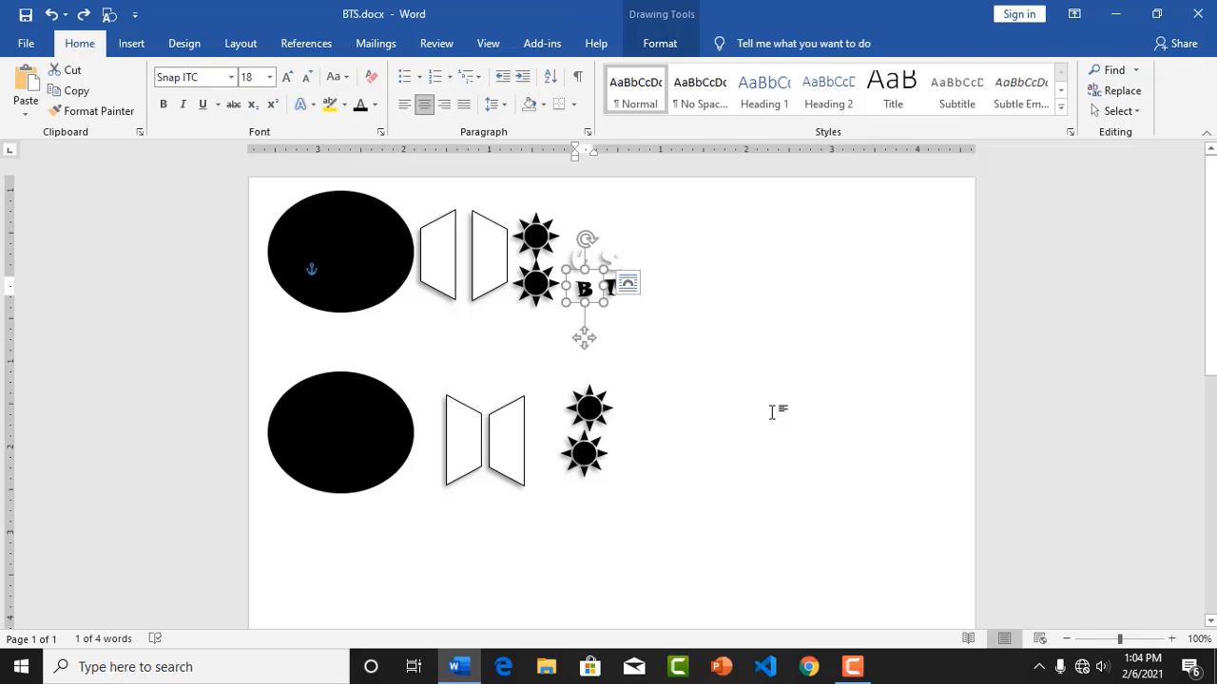
Duplicate the black letter B from the upper row and place the copy to the right of the lower suns
left_click(771, 412)
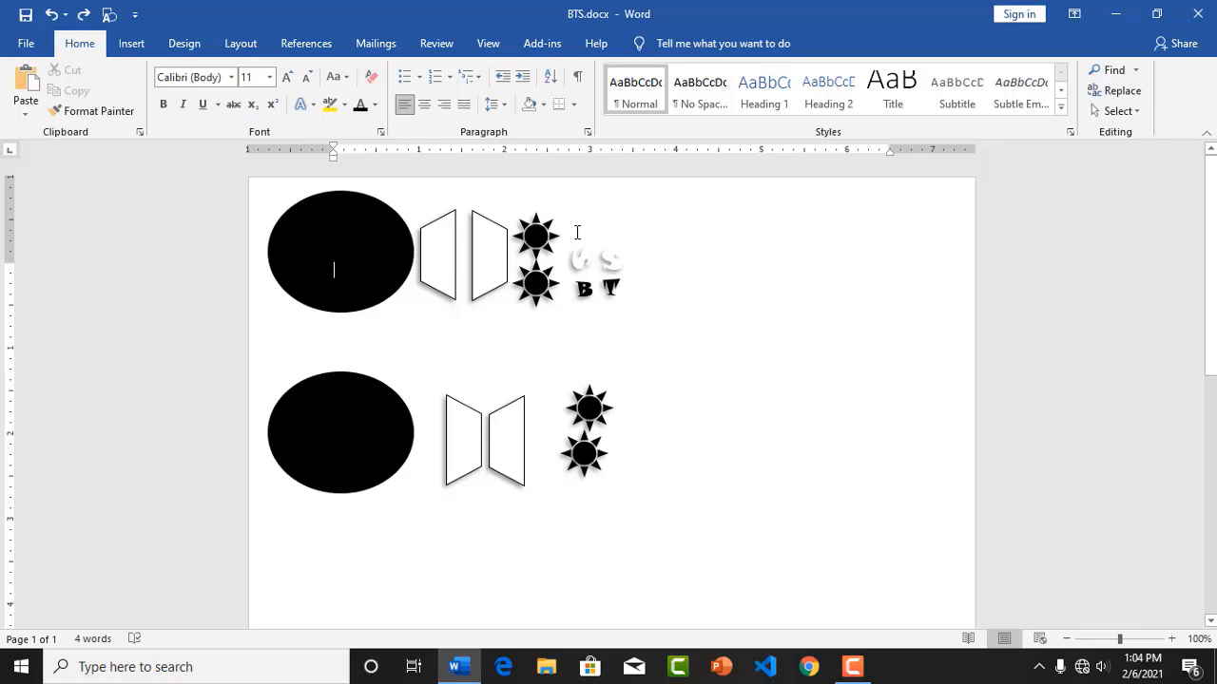
left_click(583, 289)
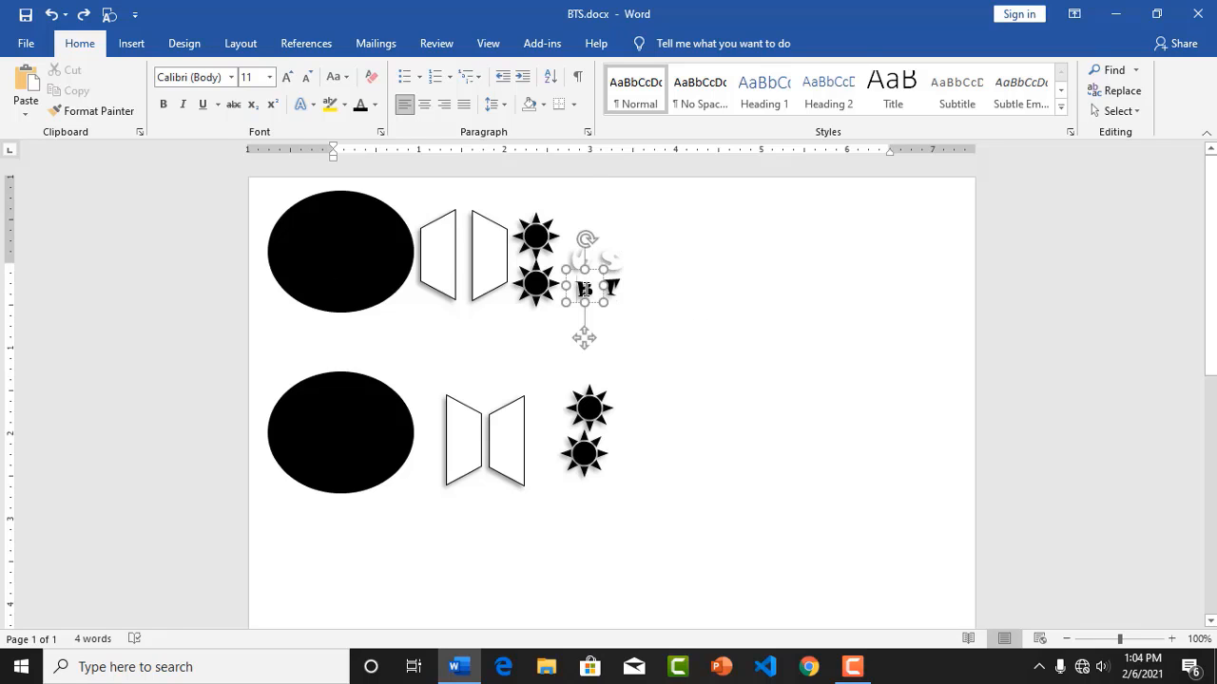
left_click(593, 270)
key("ctrl+d")
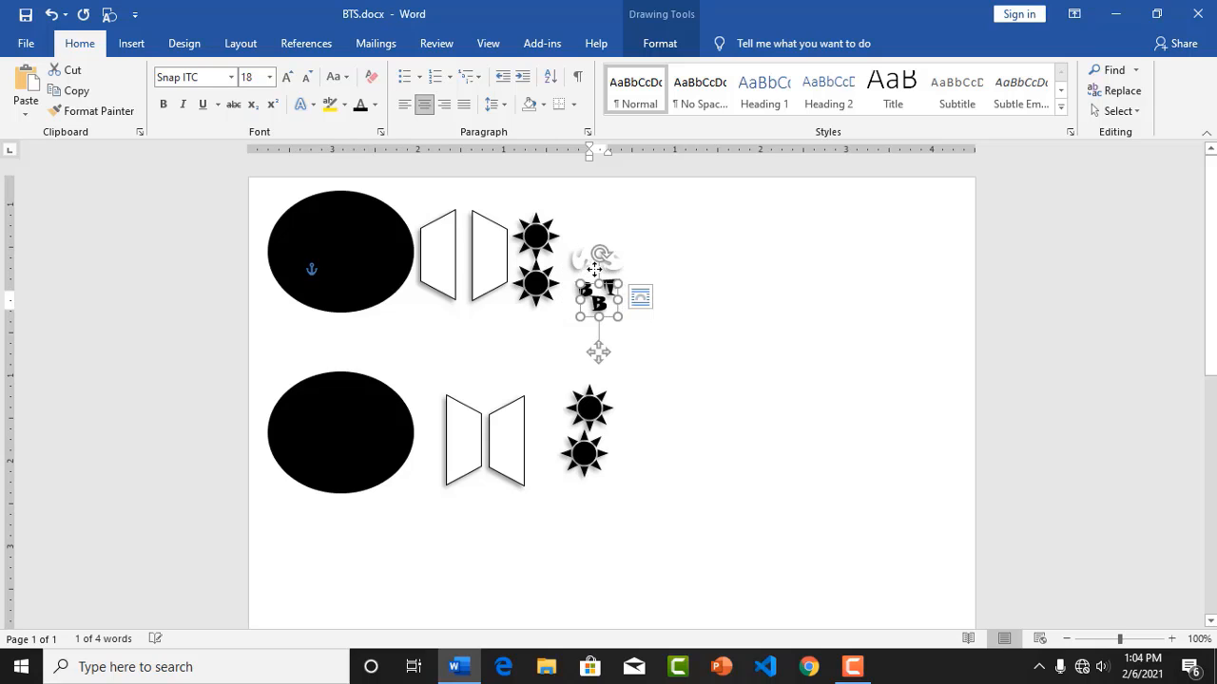
left_click_drag(608, 283, 670, 396)
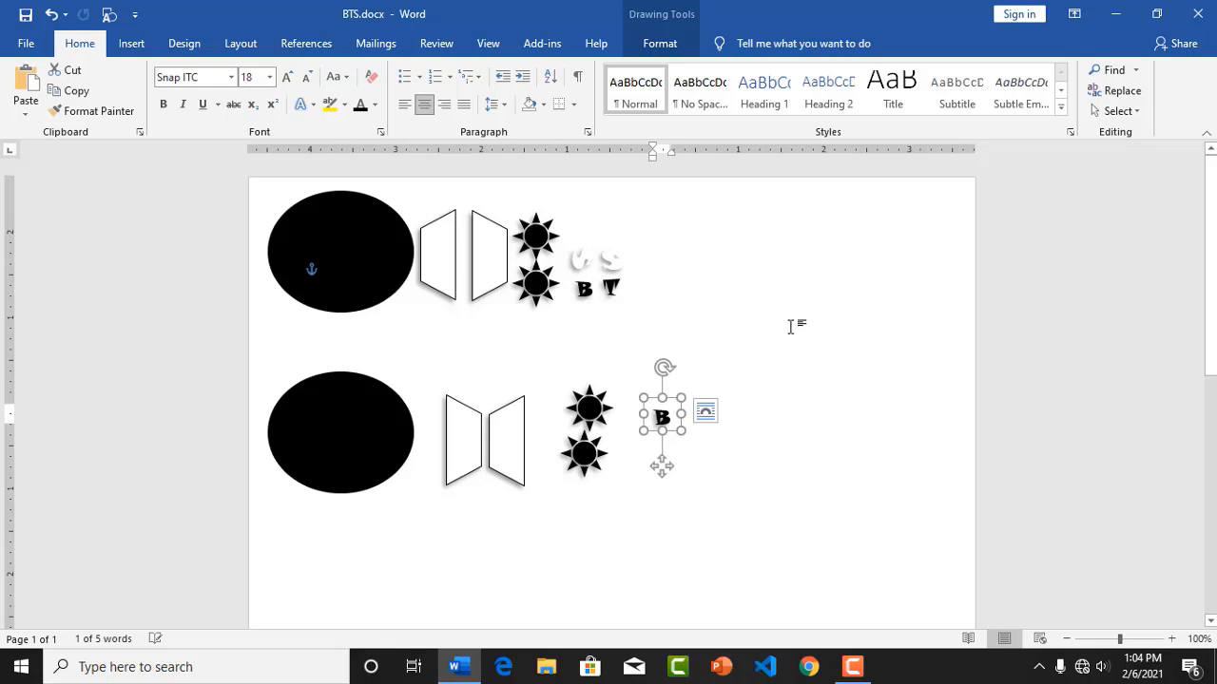
Draw a rectangle about 0.52" high by 0.62" wide to the right of the copied letter B
left_click(131, 44)
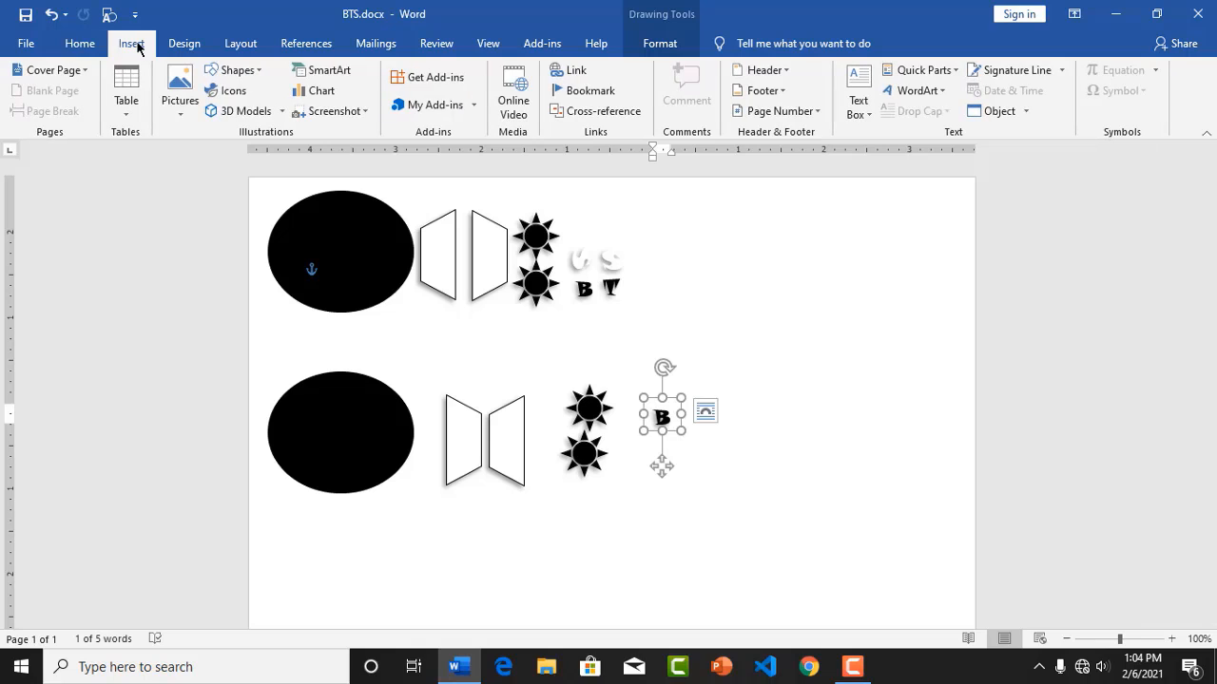
left_click(233, 70)
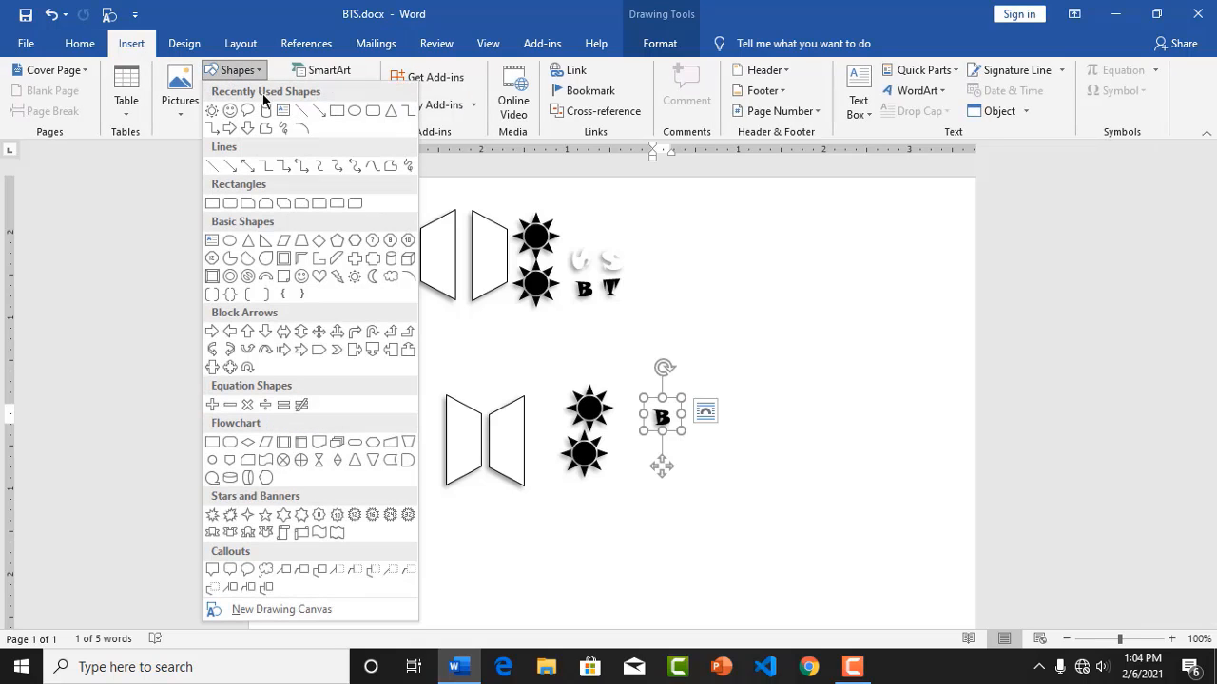
left_click(336, 112)
mouse_move(779, 398)
left_mouse_down()
mouse_move(831, 465)
mouse_move(833, 443)
left_mouse_up()
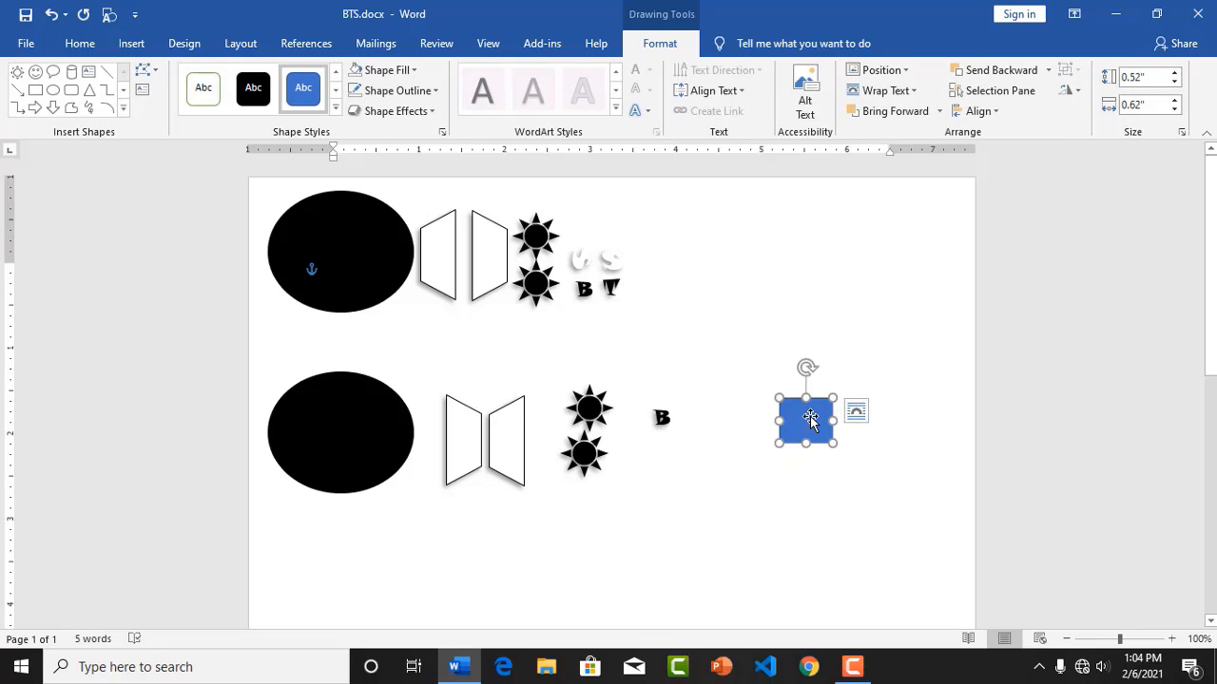
Add the text "B" inside the new blue rectangle
right_click(810, 419)
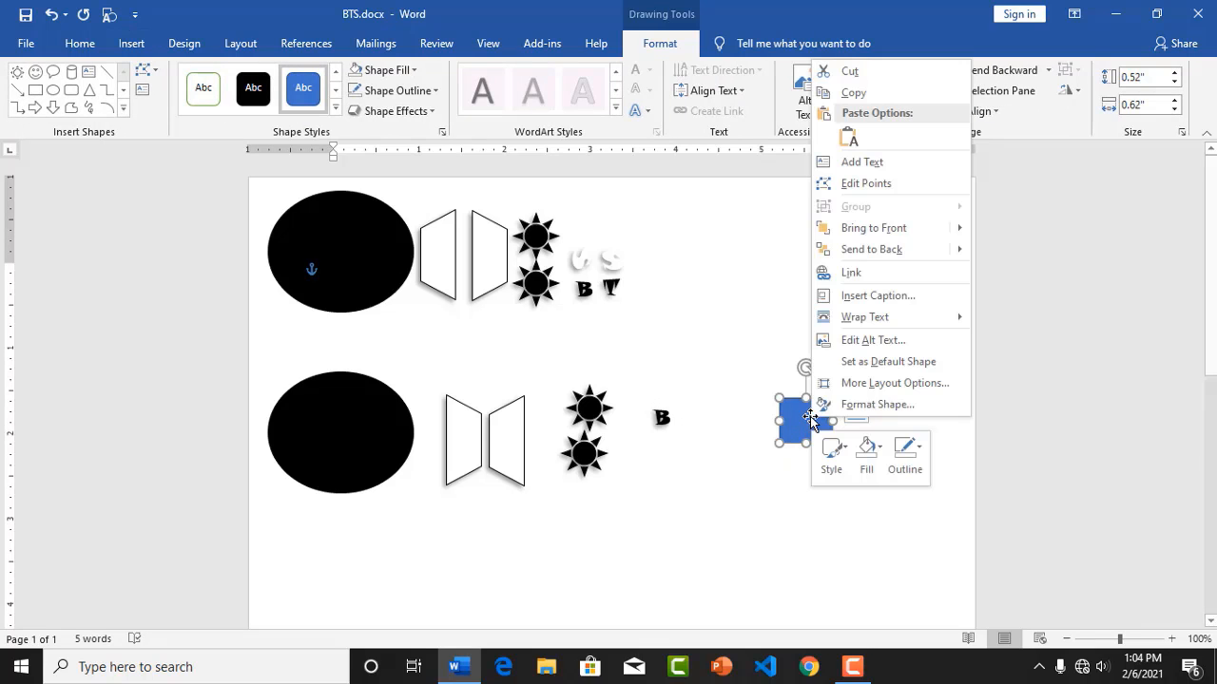
left_click(891, 184)
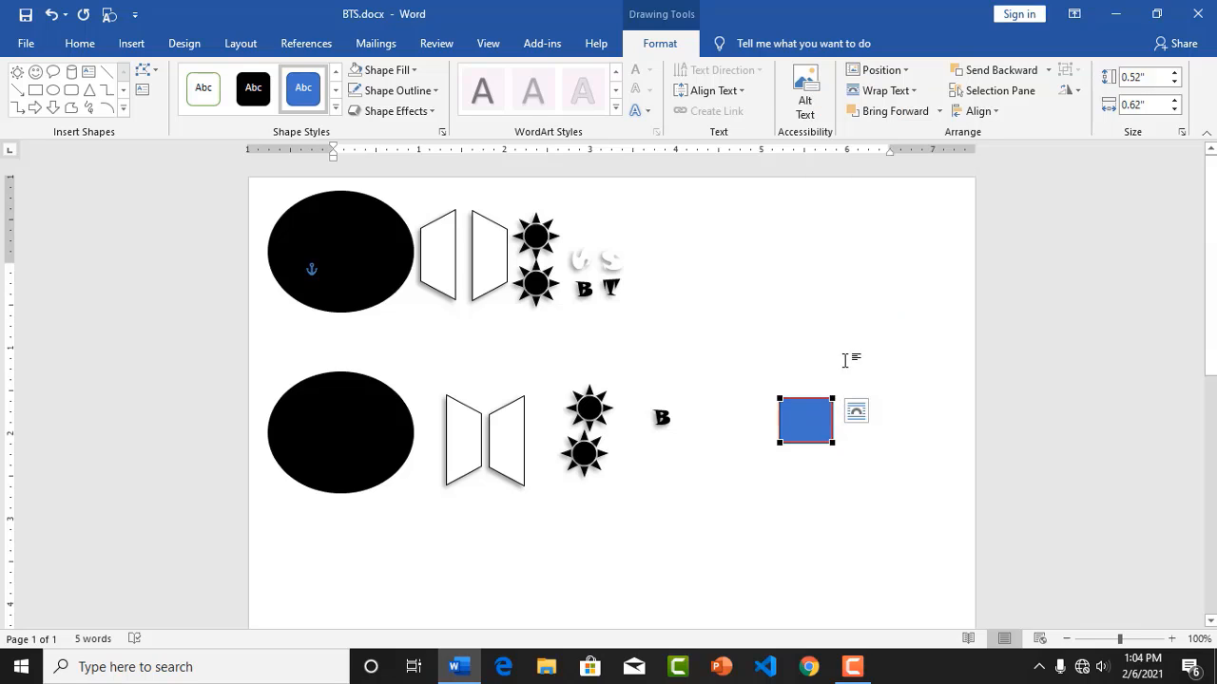
right_click(804, 419)
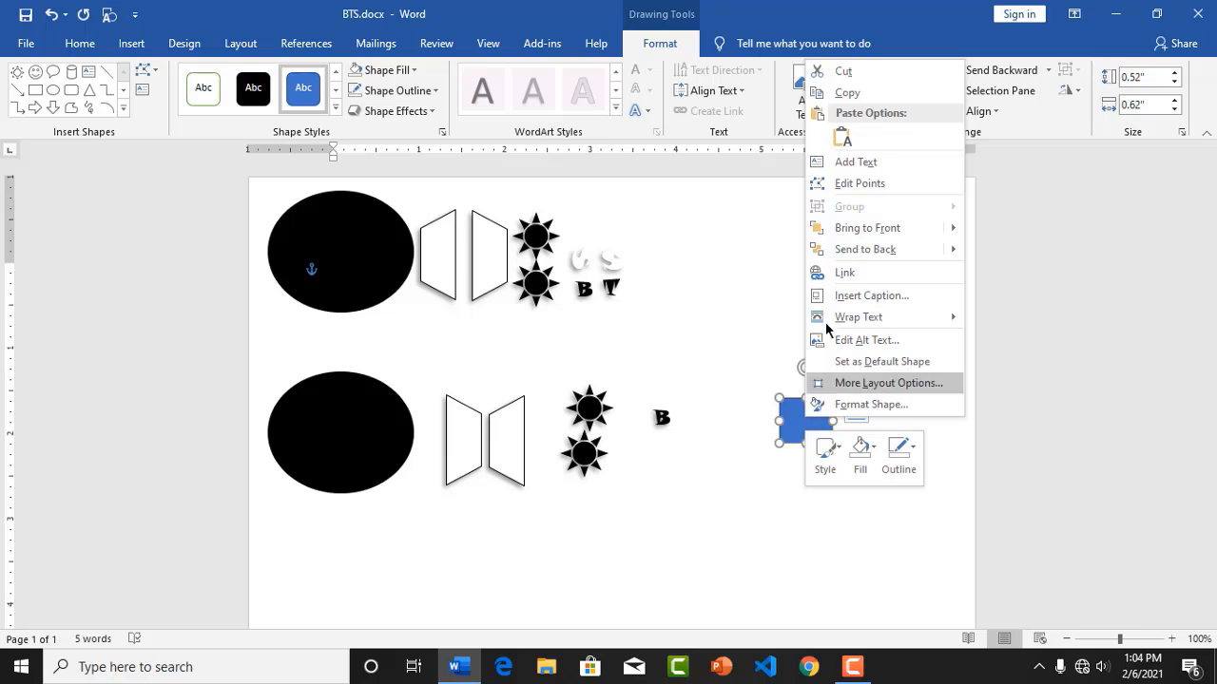
left_click(884, 173)
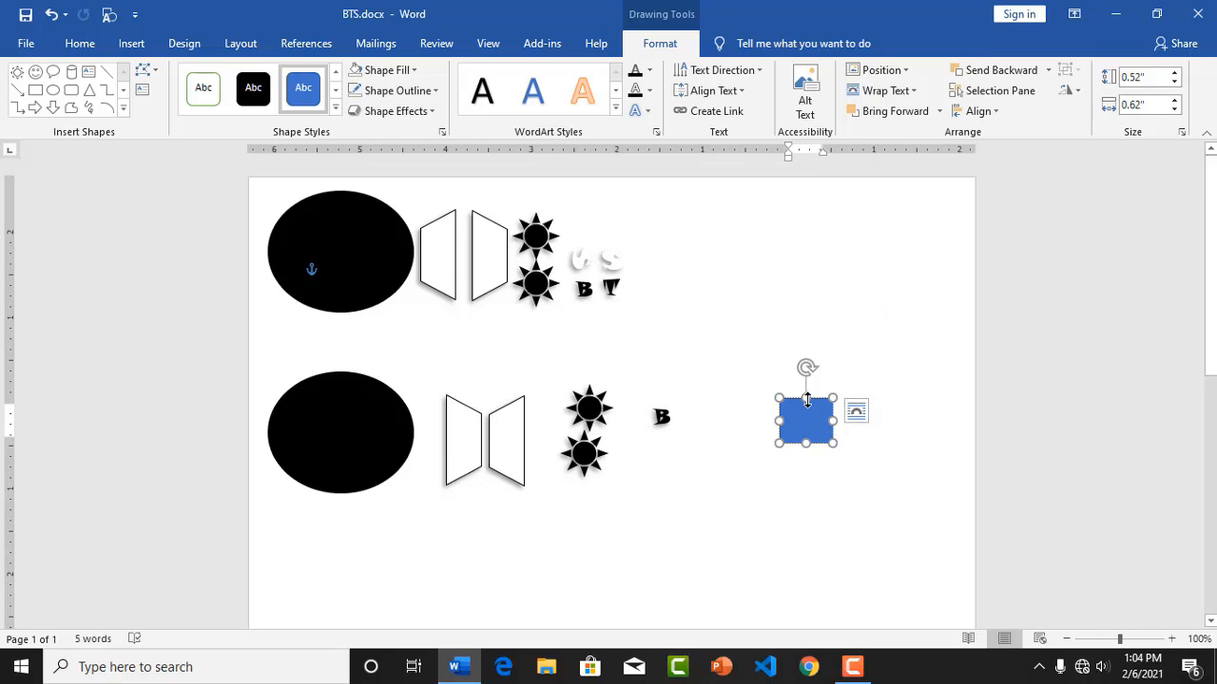
type("B")
Enlarge the letter B inside the blue rectangle to font size 20
left_click_drag(816, 419, 697, 418)
left_click(94, 44)
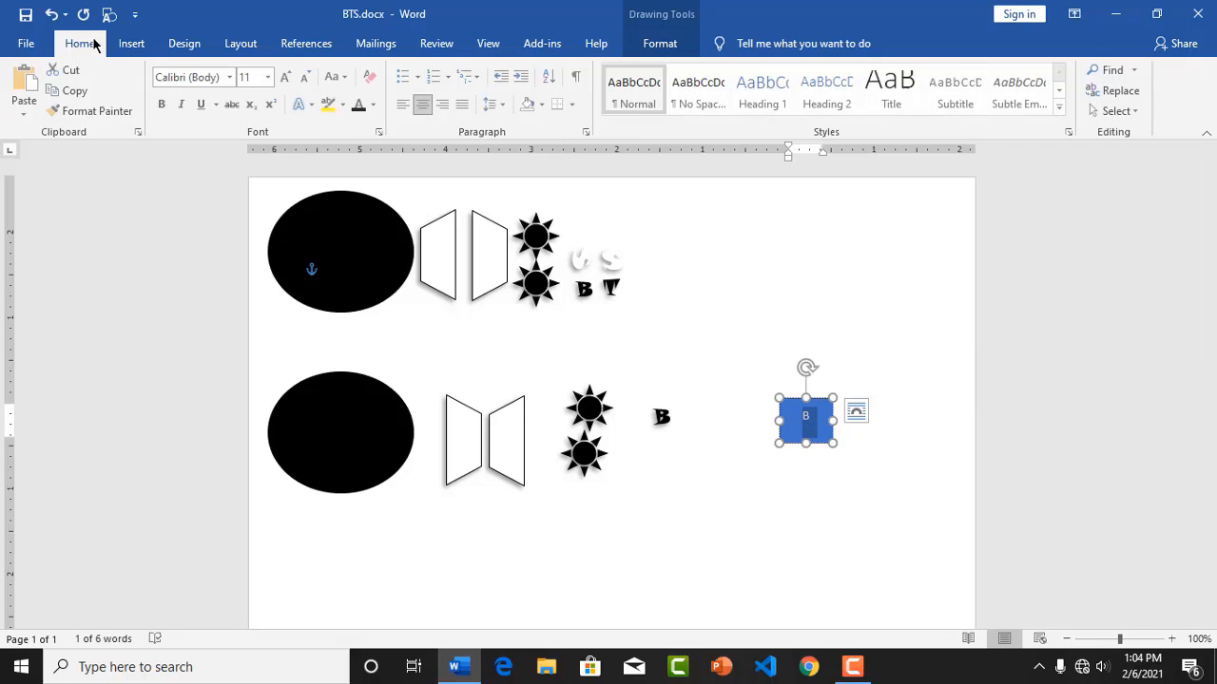
left_click(288, 80)
left_click(287, 80)
left_click(287, 80)
left_click(287, 80)
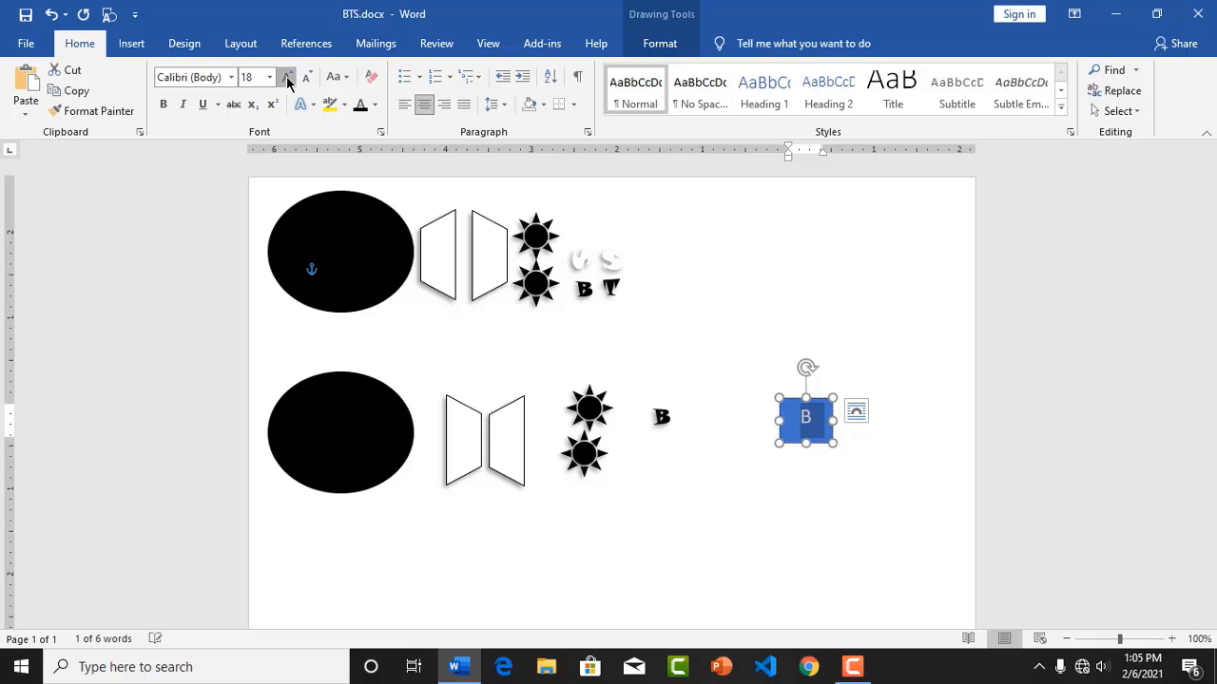
left_click(287, 80)
Colour the rectangle's letter B black and set its font to Snap ITC
left_click(374, 104)
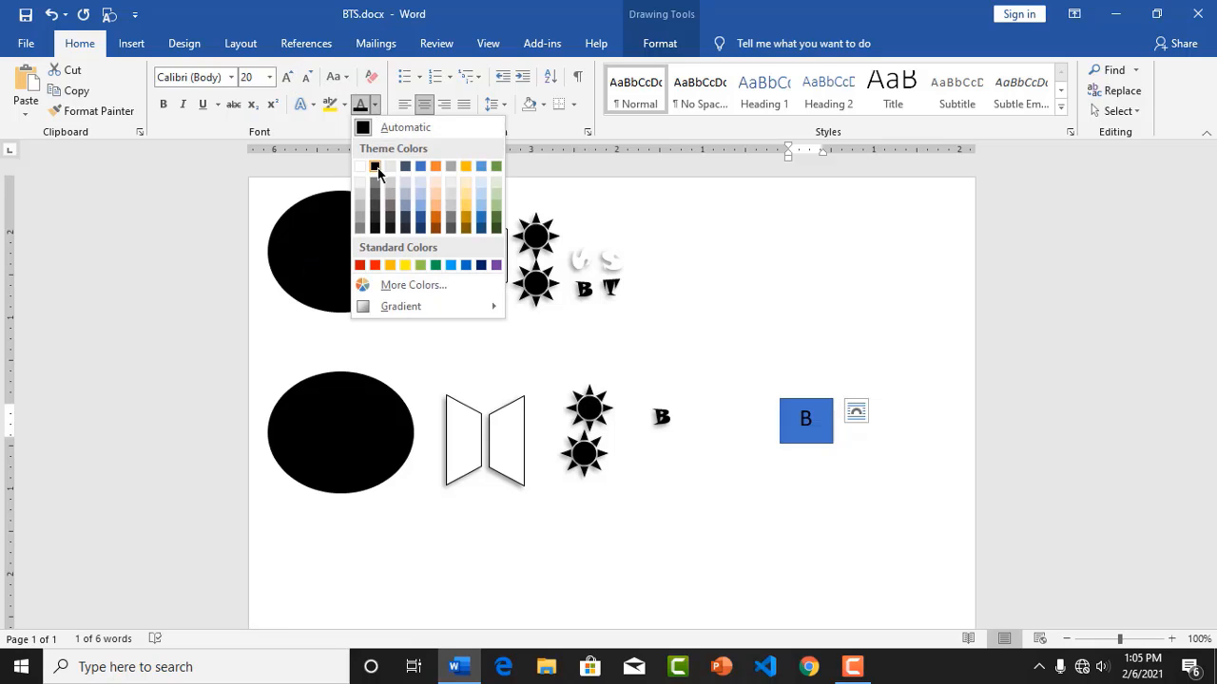
left_click(377, 168)
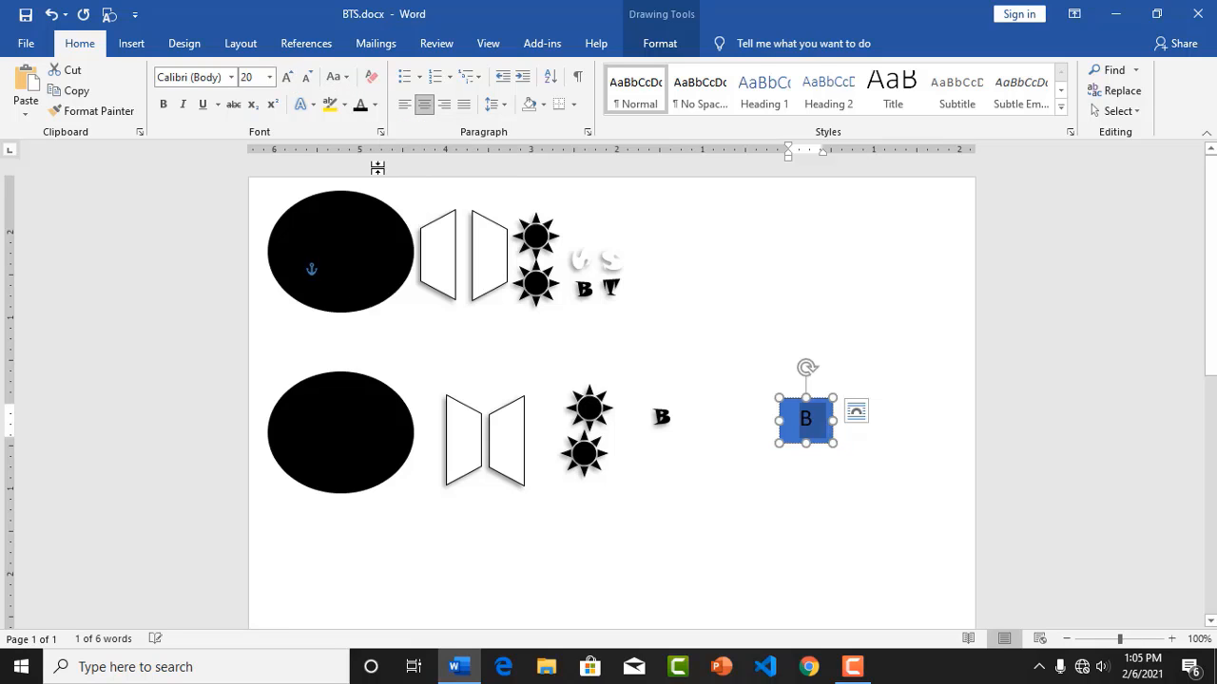
left_click(229, 80)
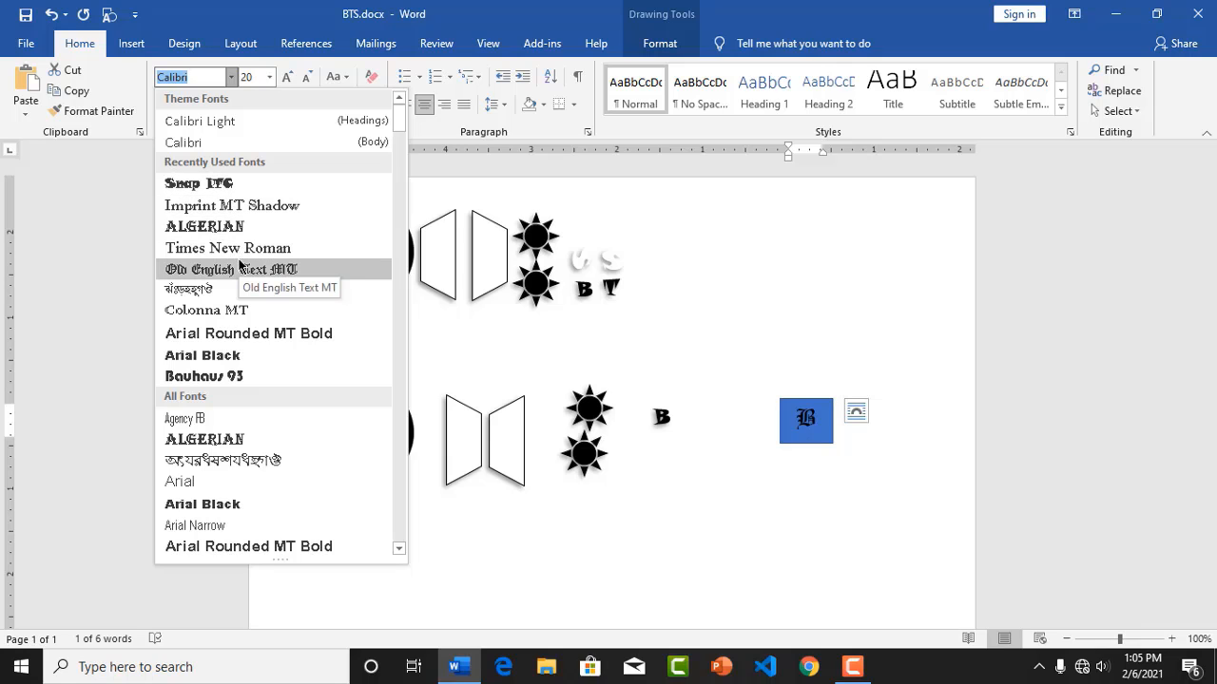
left_click(239, 184)
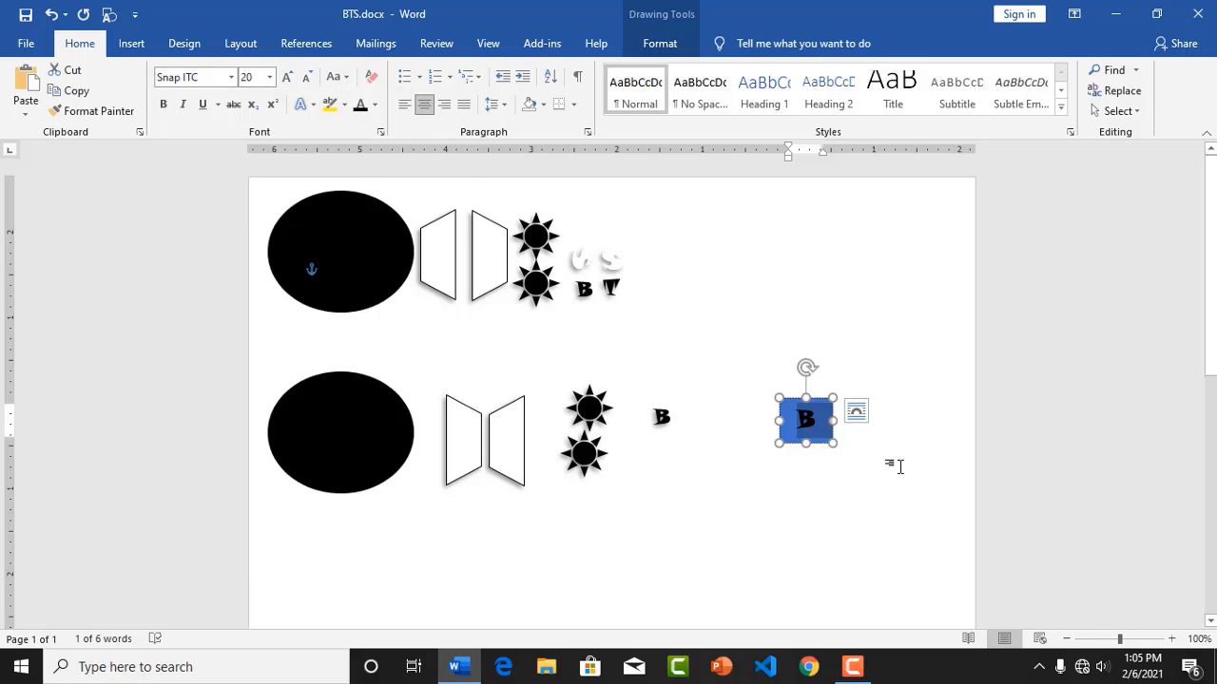
left_click(896, 465)
Remove both the fill and the outline from the rectangle around the new letter B
left_click(827, 407)
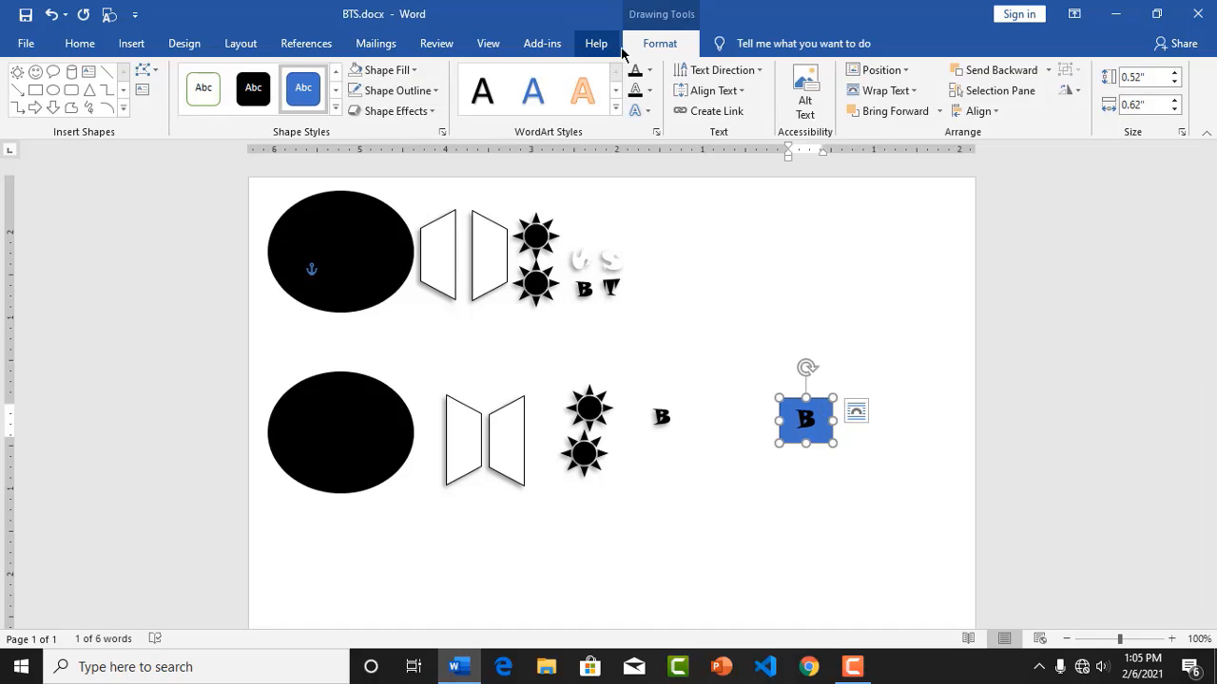
left_click(415, 74)
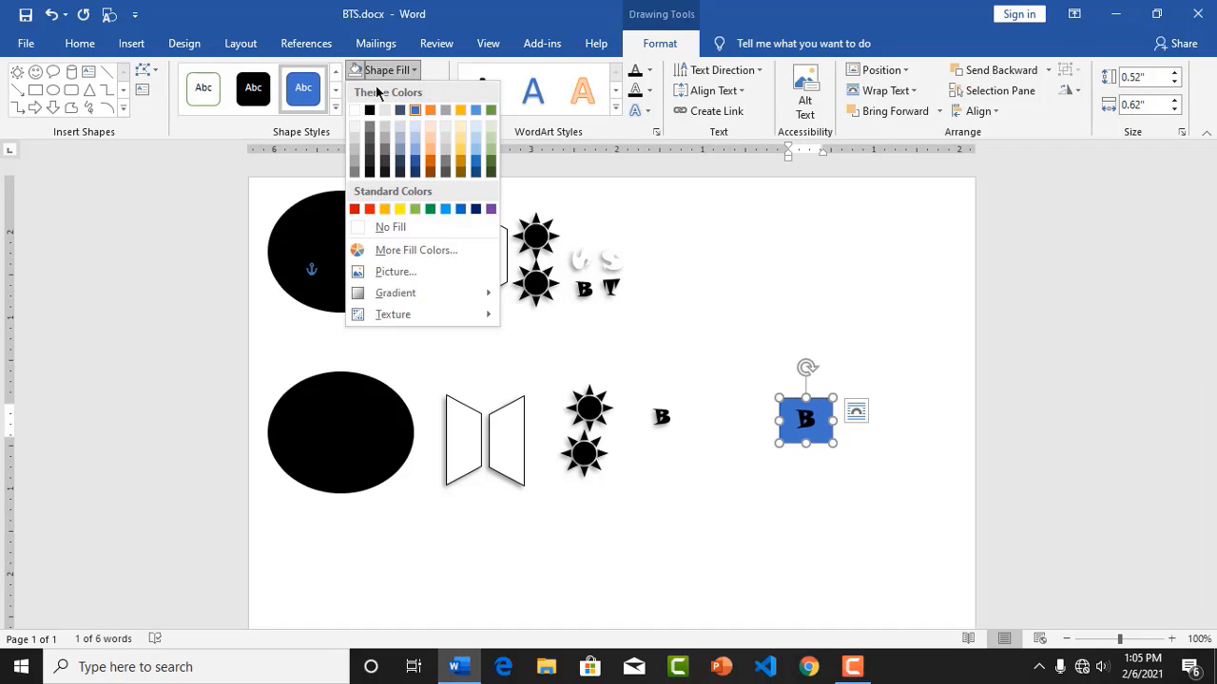
left_click(388, 227)
left_click(434, 90)
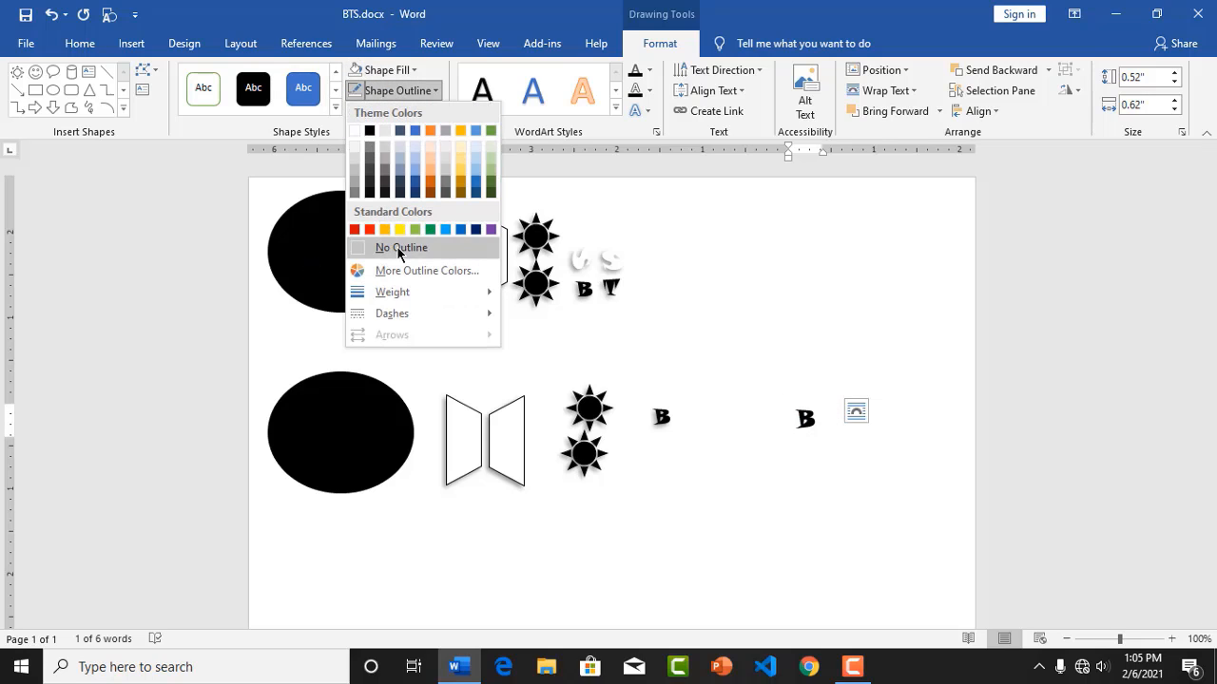
left_click(361, 247)
Apply an outer shadow falling to the lower left to the new letter B shape
left_click(434, 108)
mouse_move(419, 186)
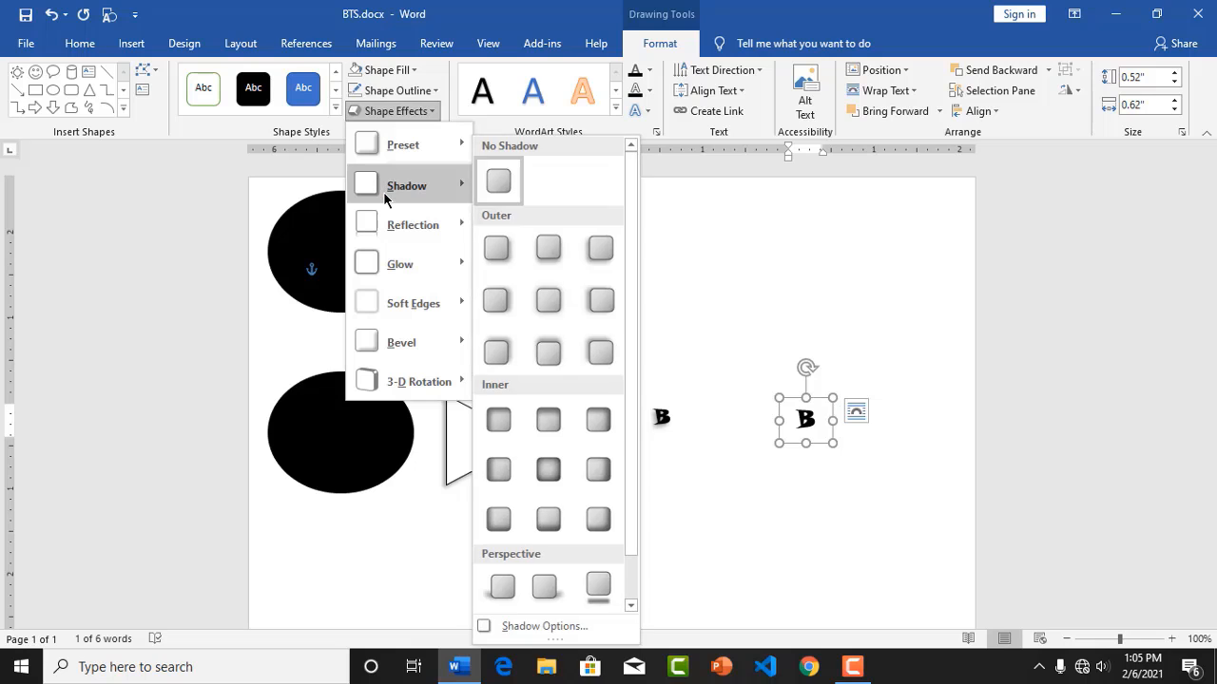
left_click(602, 267)
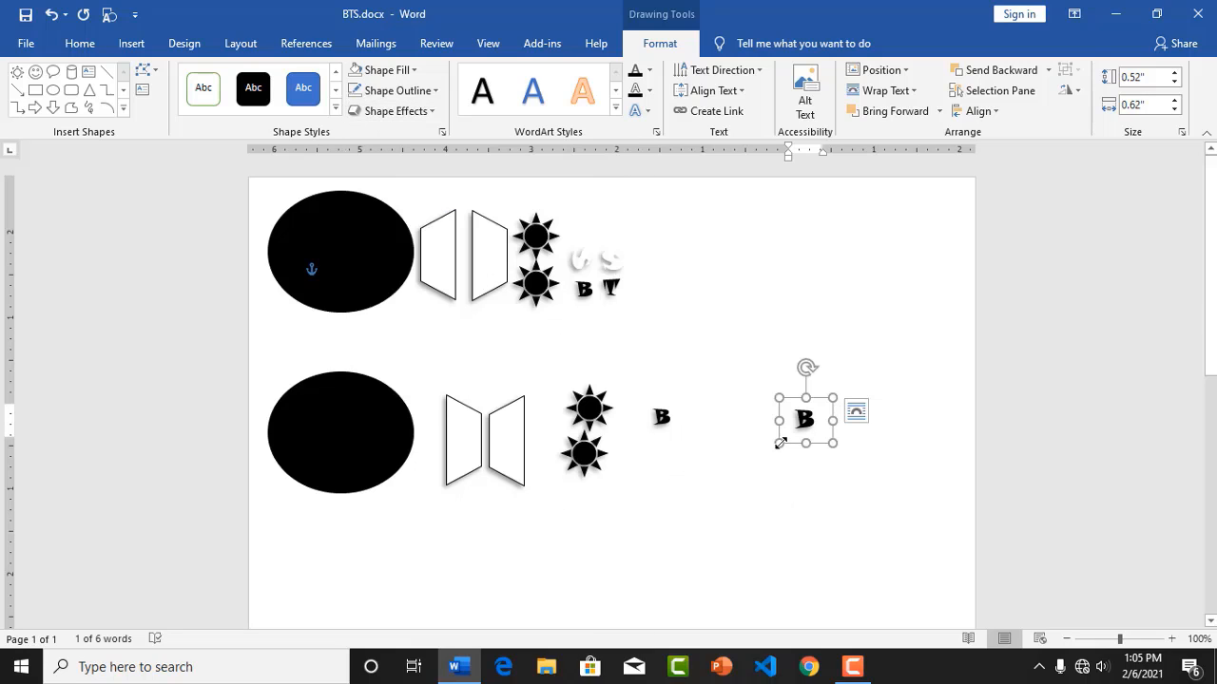